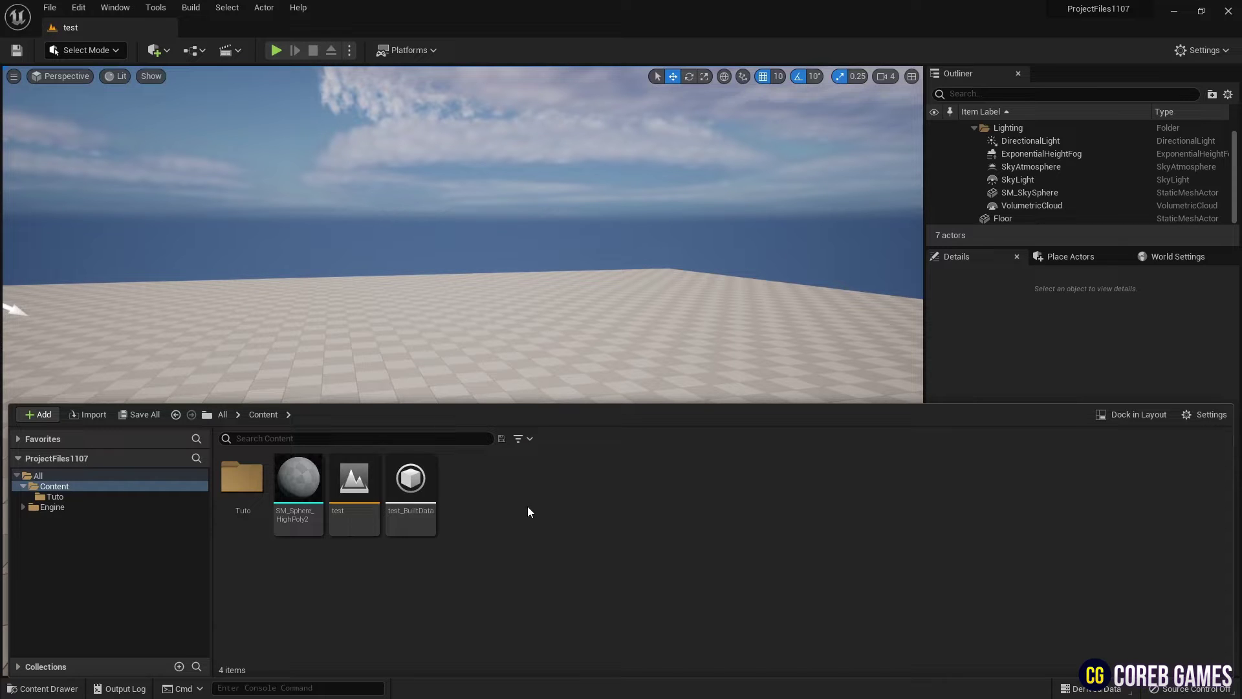
Step: Create a material named M_Organic in the Content folder and open it in a maximized editor window
right_click(528, 507)
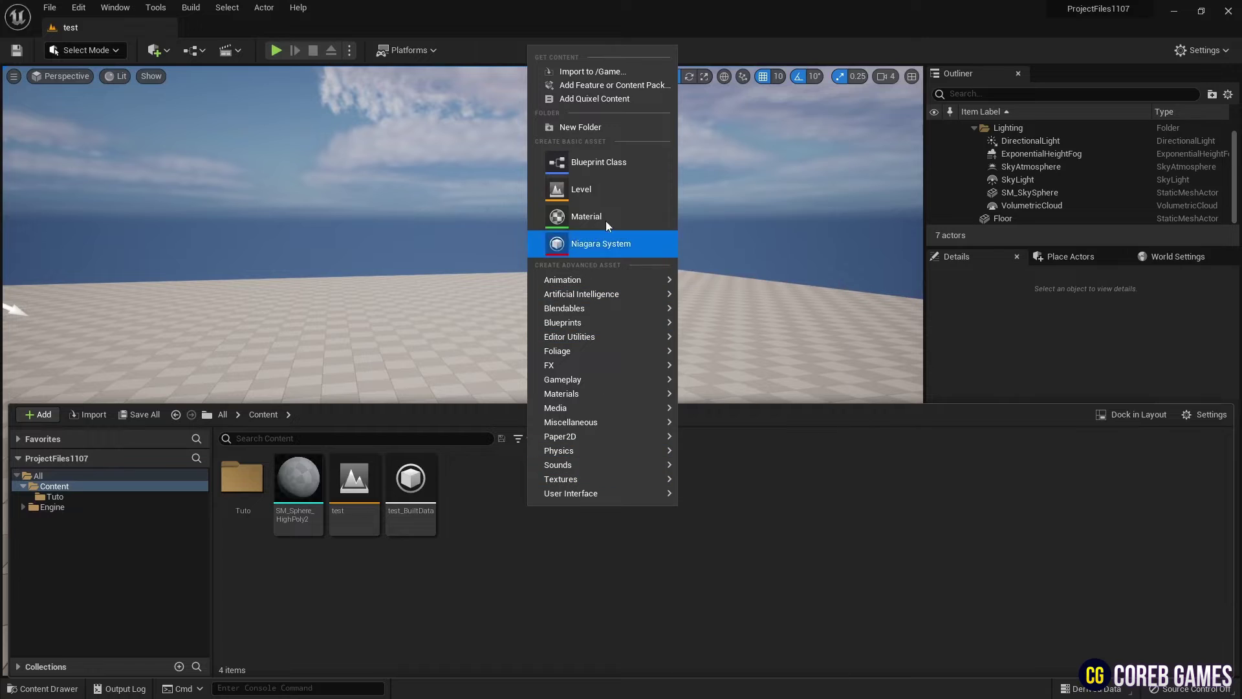
left_click(585, 216)
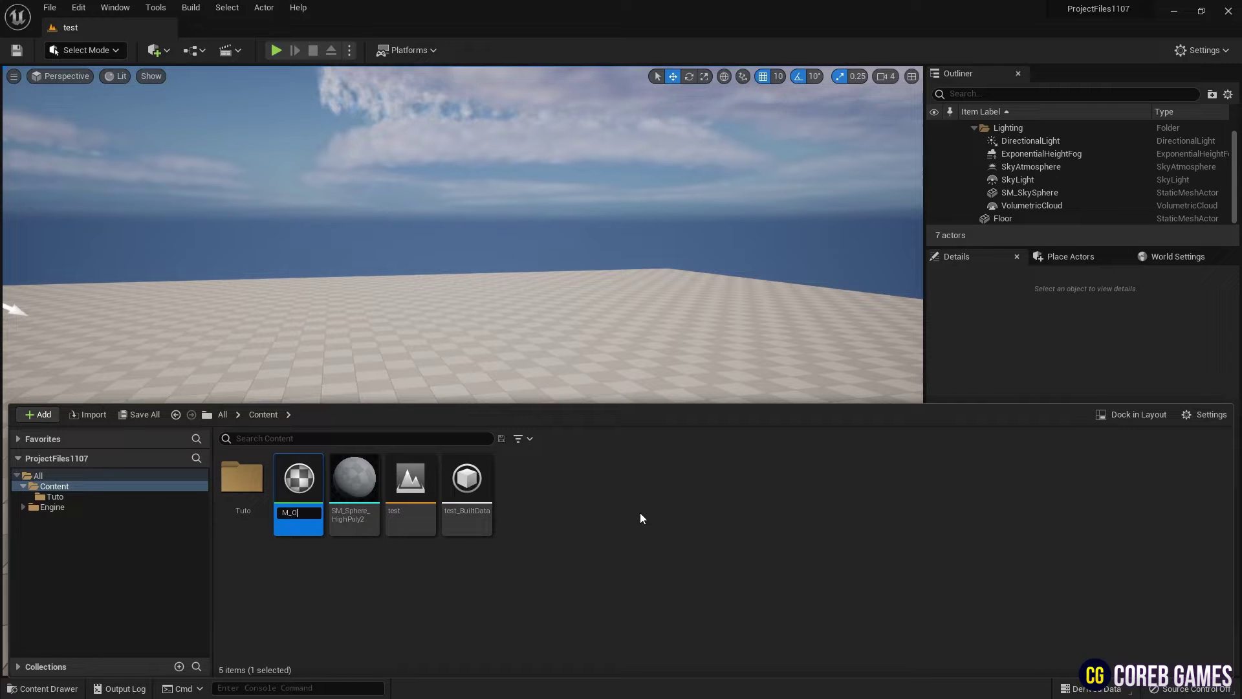
key("Return")
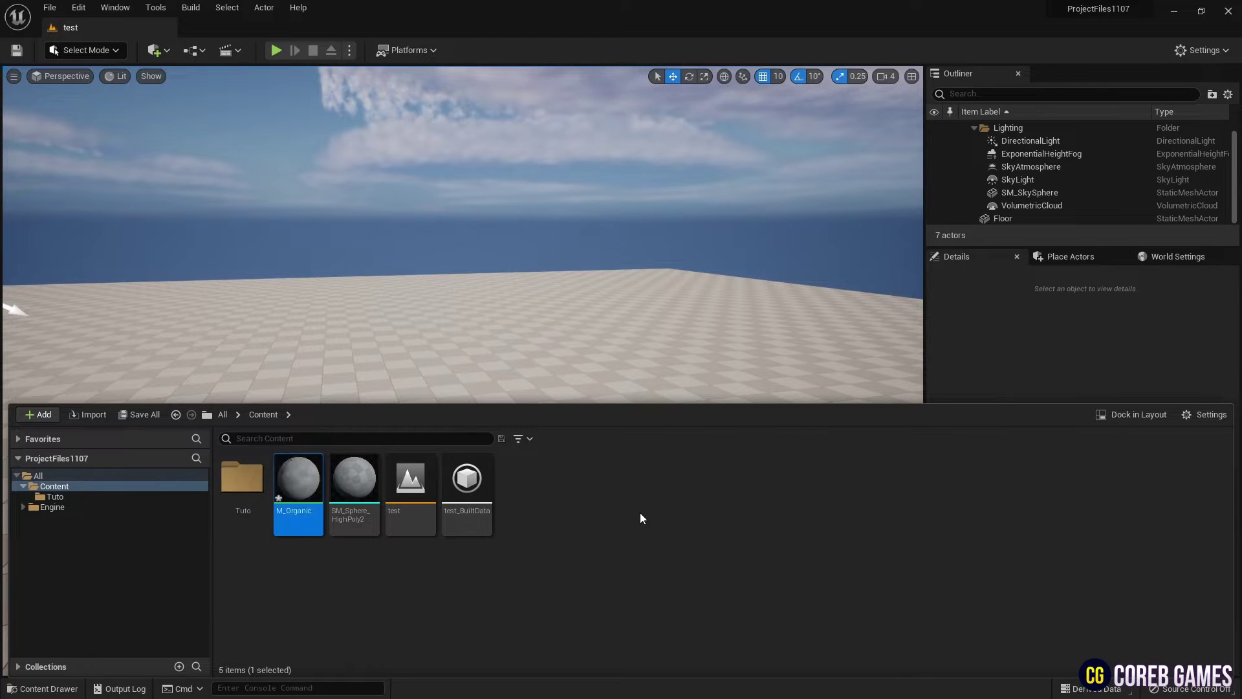
double_click(309, 480)
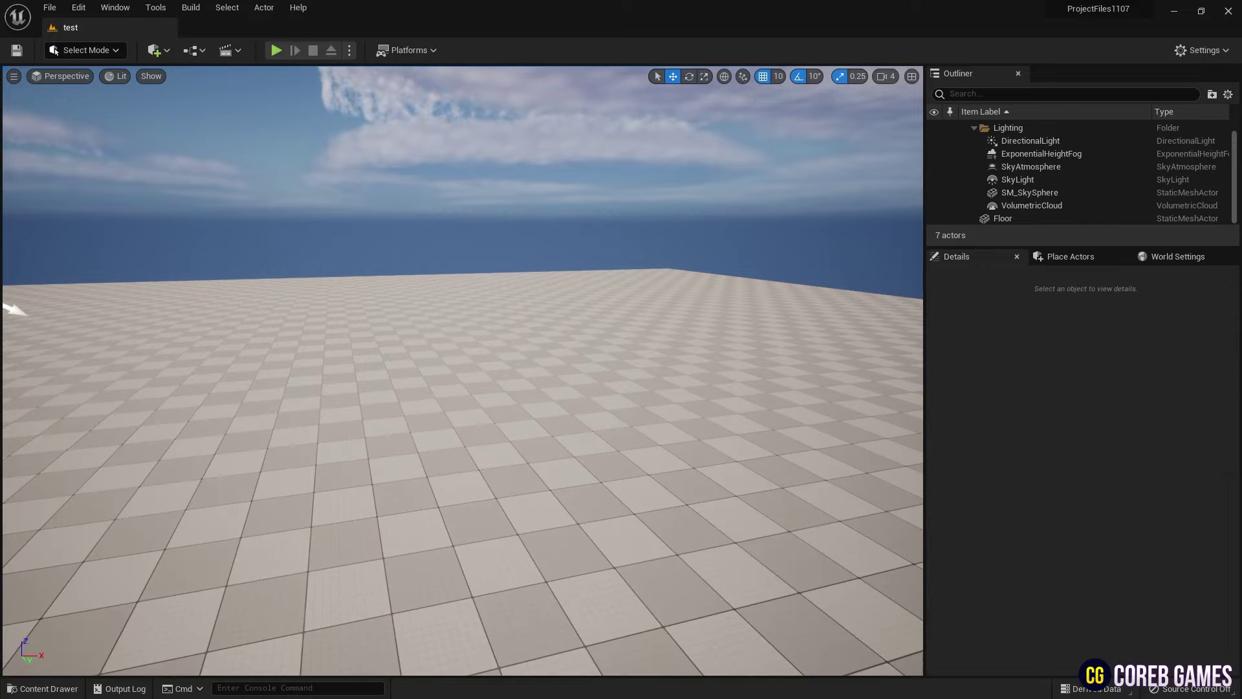
double_click(529, 124)
Step: Add a Noise node to the left of the M_Organic output node and preview that node
right_click_drag(497, 244, 682, 277)
right_click(581, 232)
type("noise")
key("Return")
left_click_drag(582, 234, 510, 293)
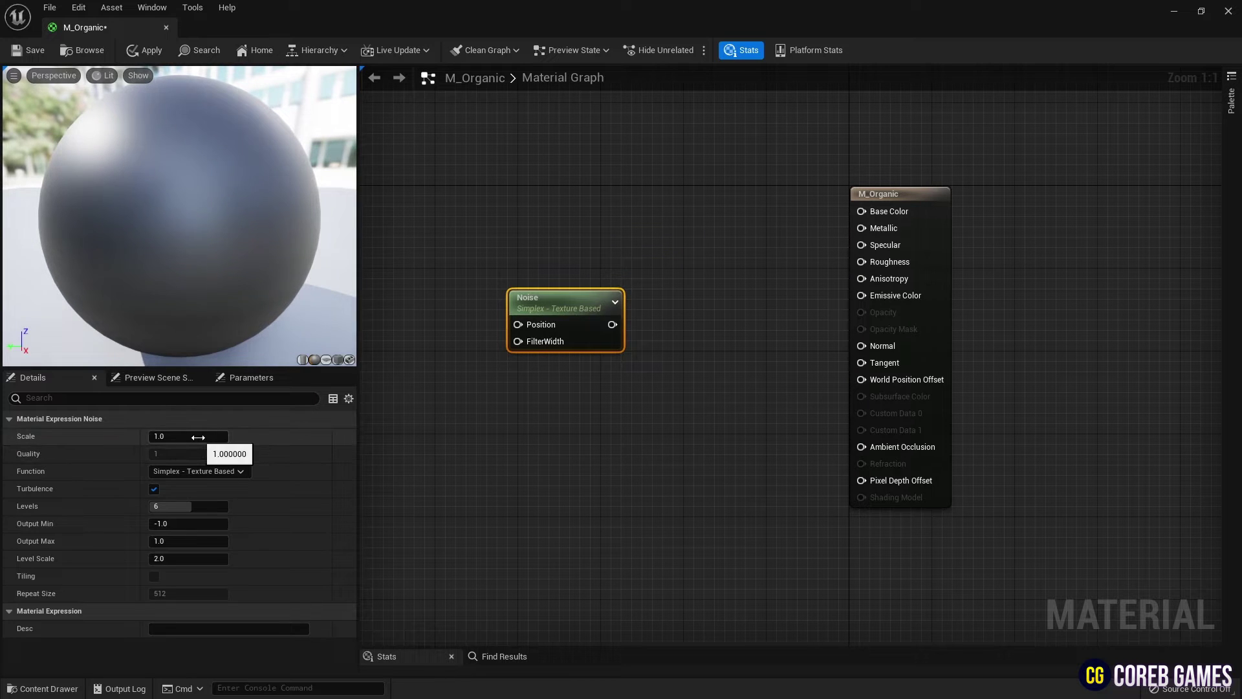
right_click(588, 309)
left_click(621, 325)
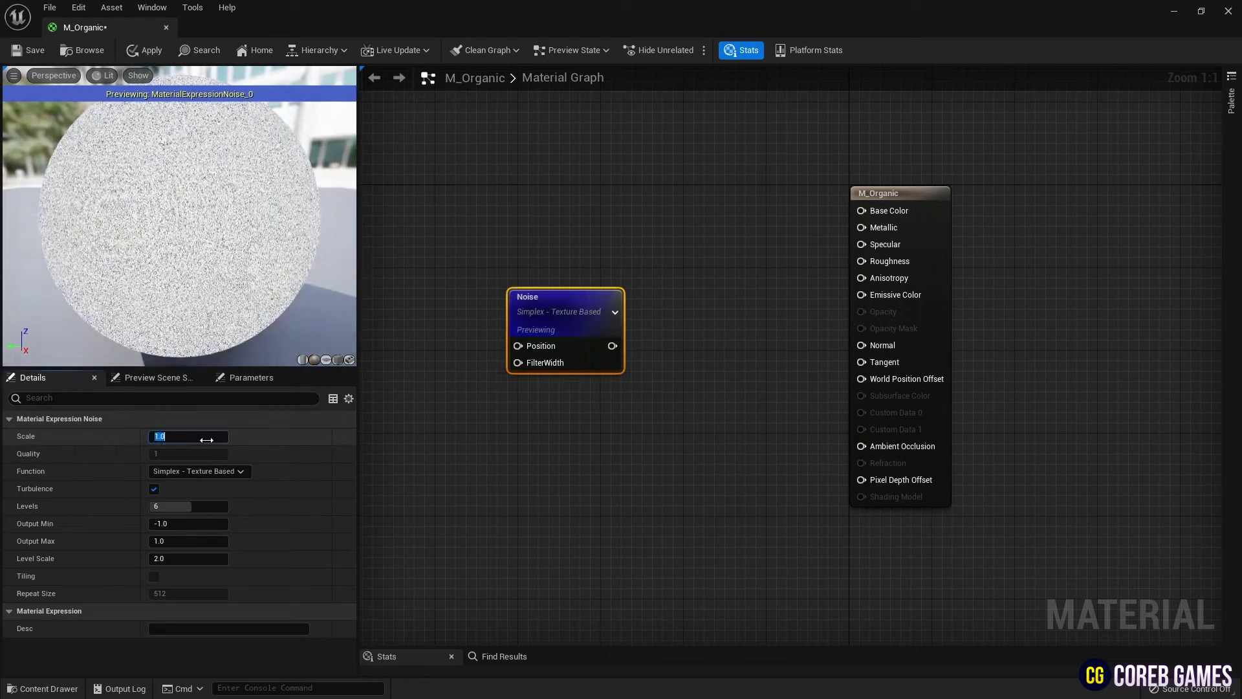
Step: Set the Noise node's Scale to 0.77, Function to Voronoi and Quality to 4, with Turbulence disabled
left_click(206, 440)
type("0.77")
key("Return")
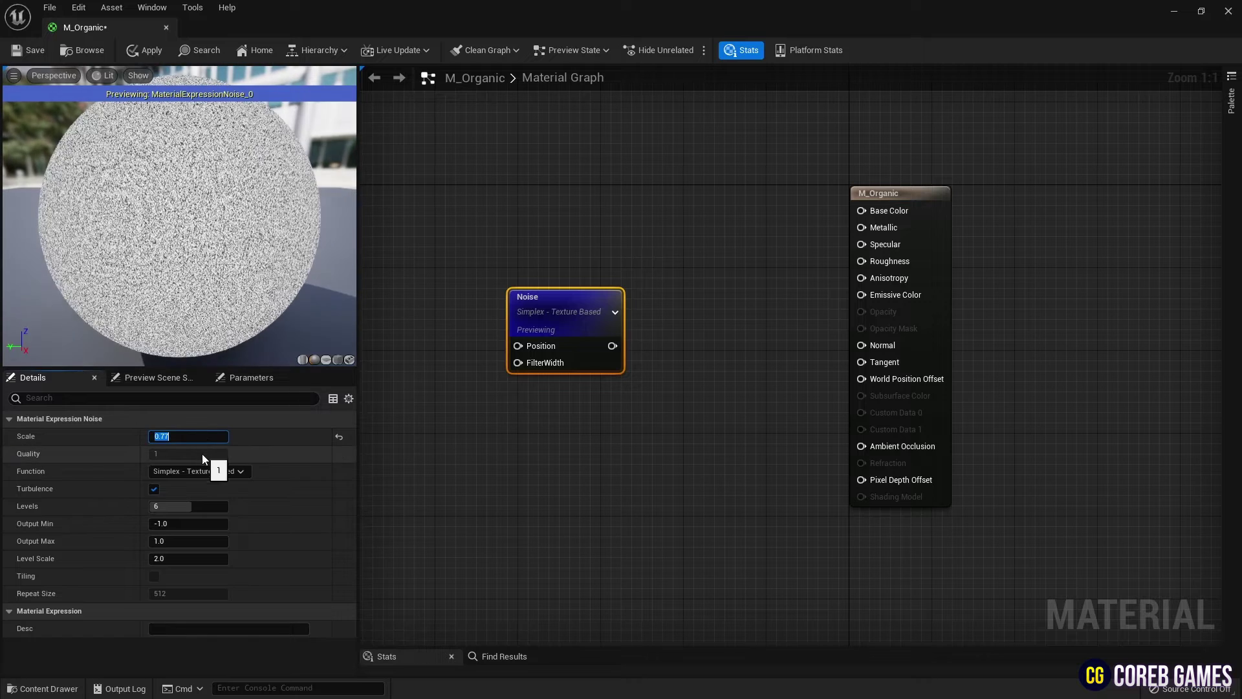
left_click(211, 471)
left_click(188, 546)
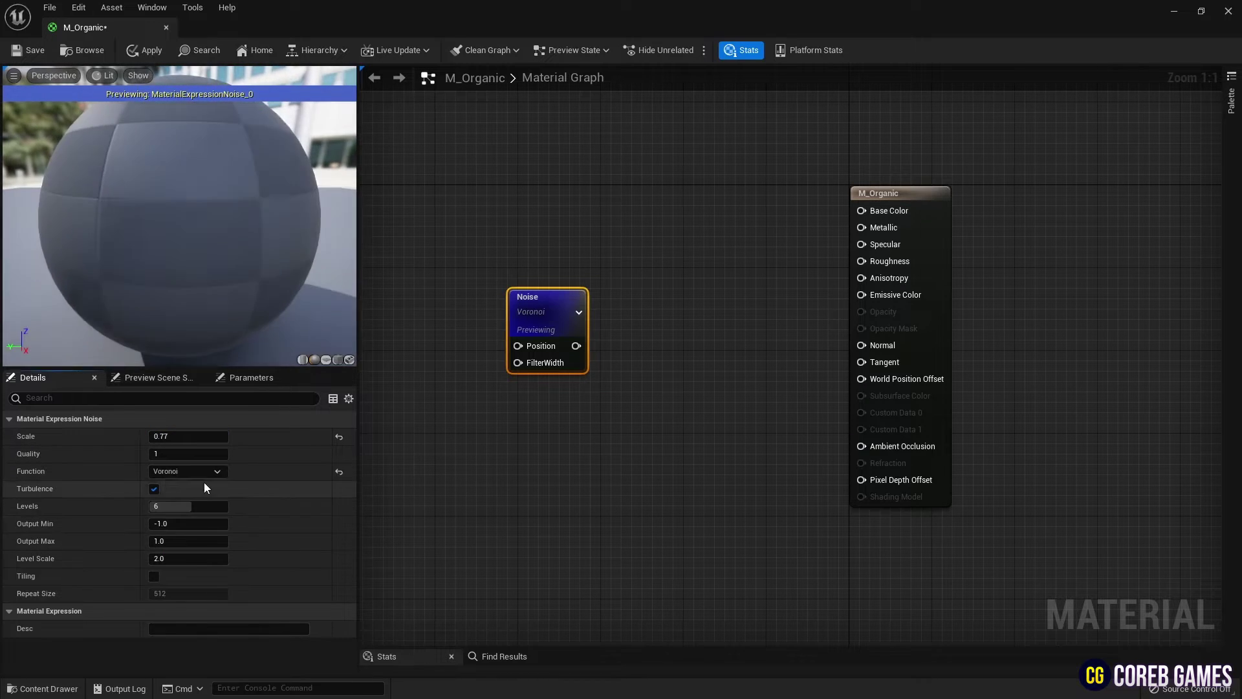
left_click(154, 489)
left_click(188, 454)
type("4")
key("Return")
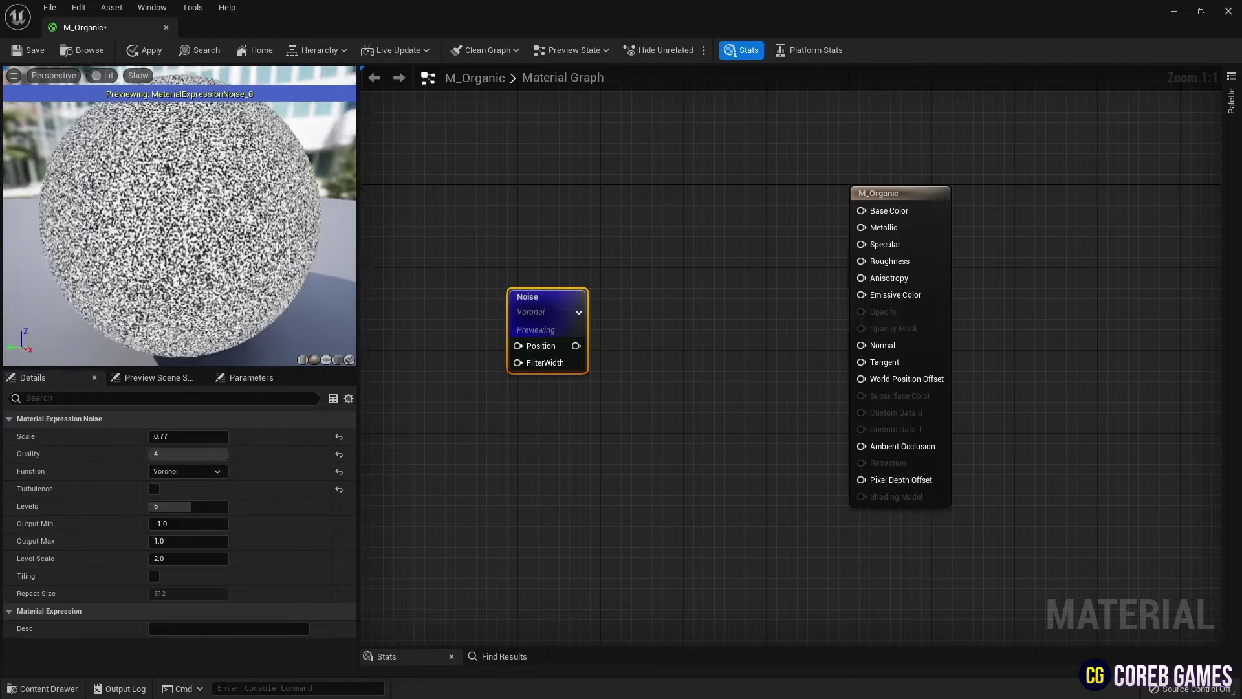
Step: Set the Noise node's Levels to 1, Output Min to 0 and Level Scale to 8, and enable Tiling
left_click(194, 506)
type("1")
key("Return")
left_click(198, 523)
type("0")
key("Return")
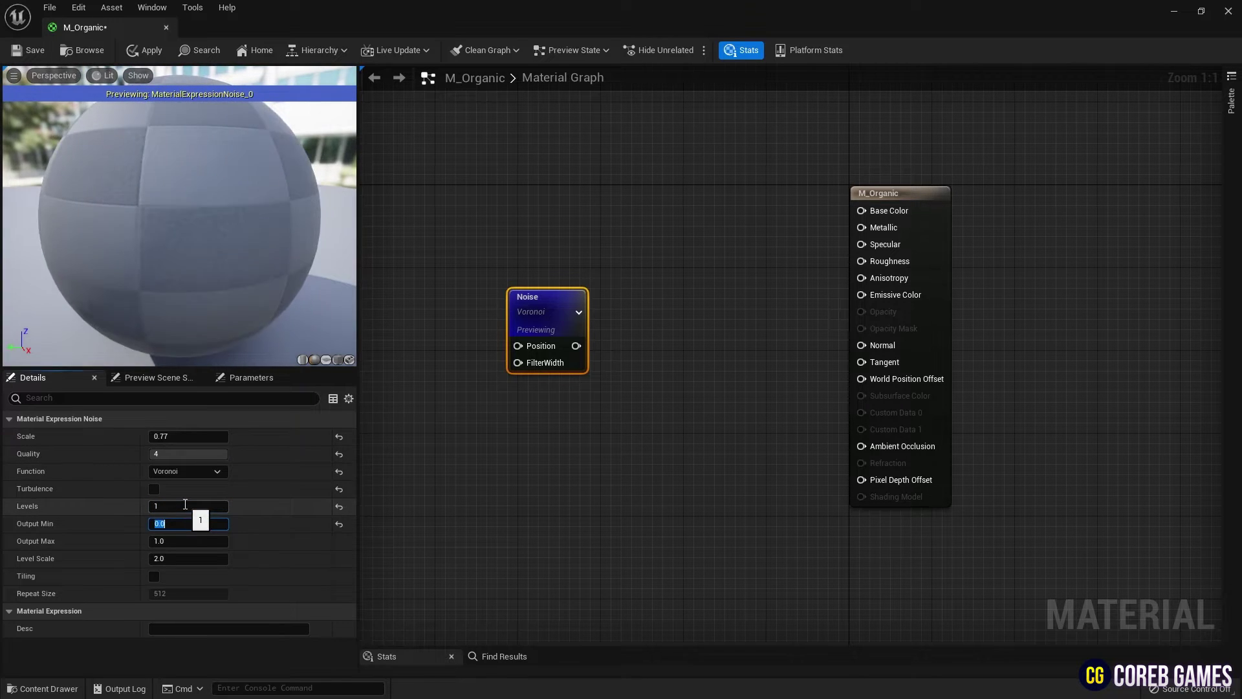
left_click(172, 559)
type("8")
key("Return")
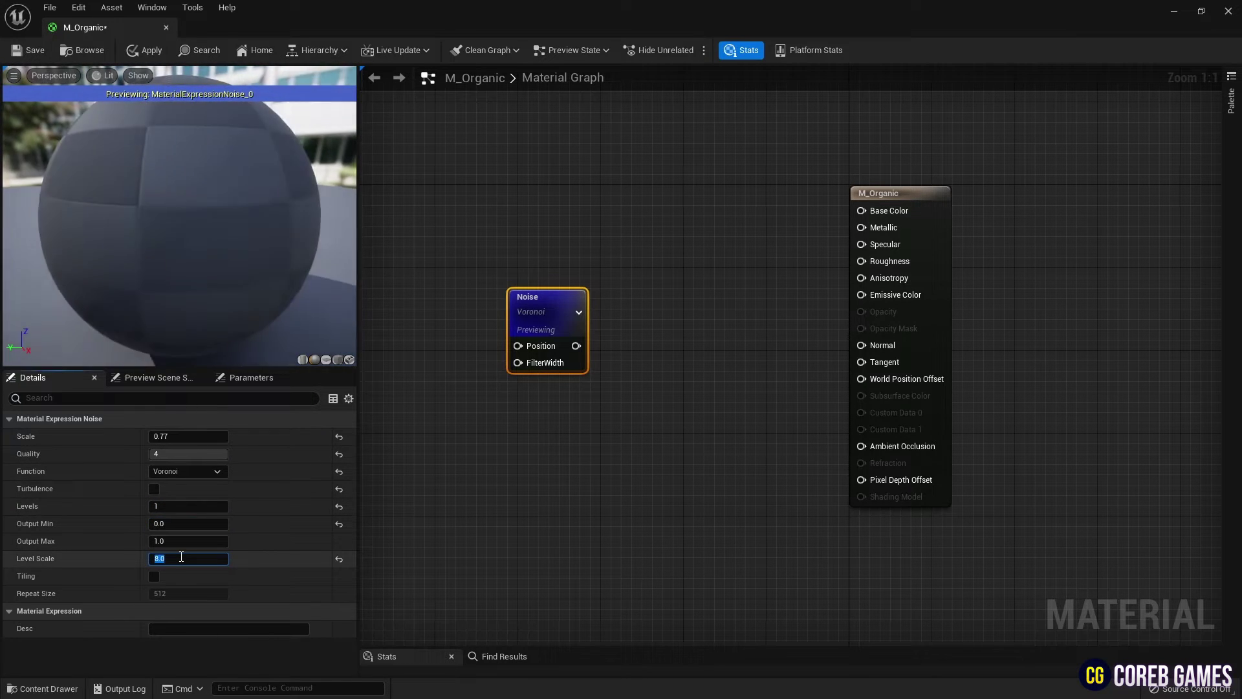
left_click(153, 577)
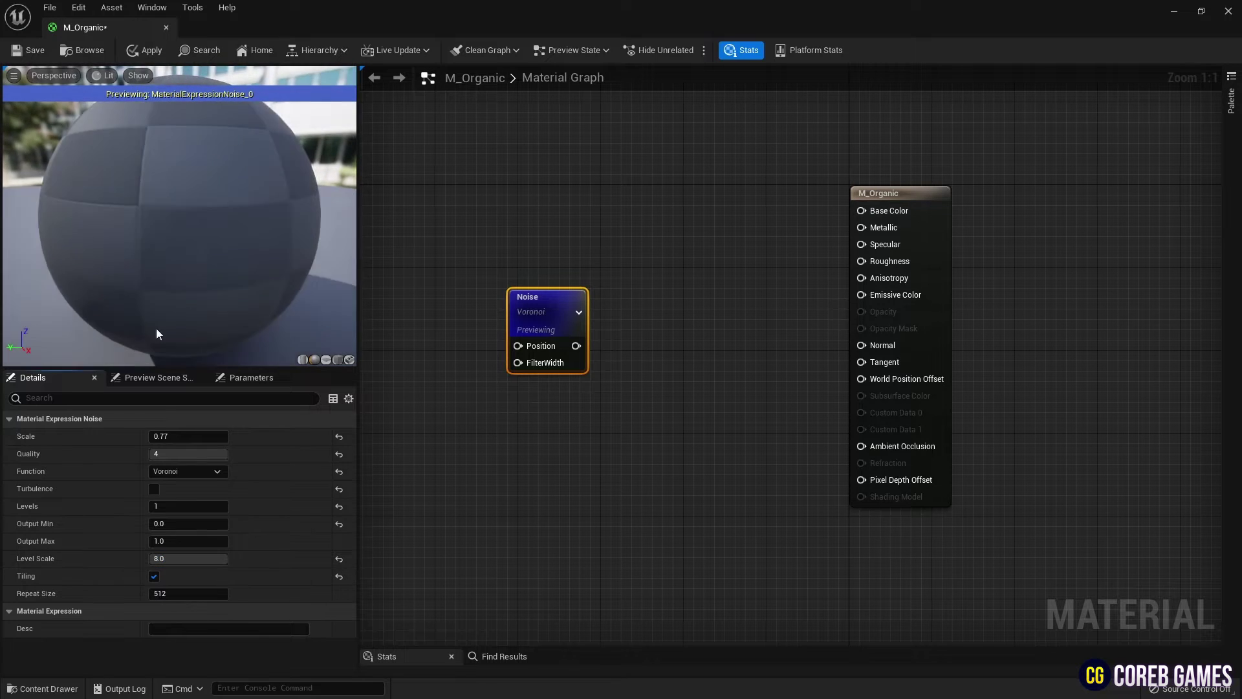
right_click_drag(166, 216, 167, 261)
Step: Add an Absolute World Position node to the left of the Noise node
mouse_move(571, 260)
right_mouse_down()
mouse_move(662, 267)
mouse_move(618, 285)
mouse_move(659, 278)
right_mouse_up()
right_click(626, 262)
type("abs")
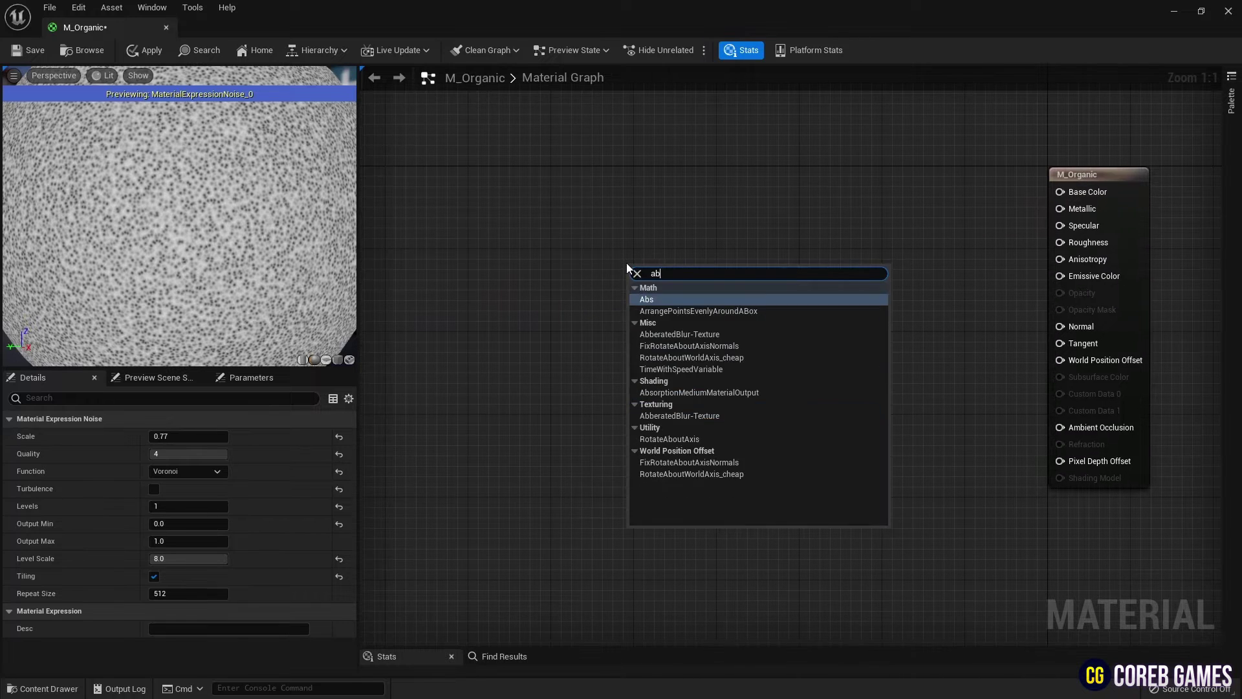
key("Return")
left_click_drag(629, 268, 462, 281)
Step: Add a Divide node before Noise and a scalar parameter named Divide with a default value of 20
right_click_drag(636, 301, 683, 291)
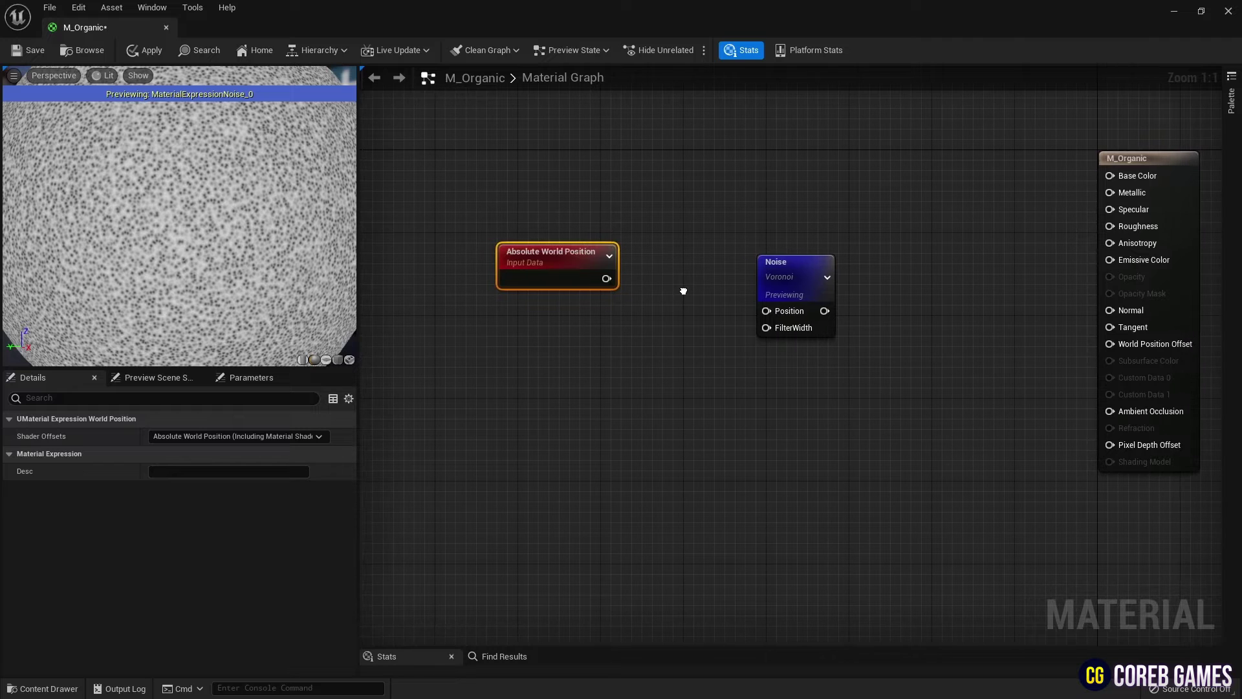
left_click(649, 271)
left_click(572, 350)
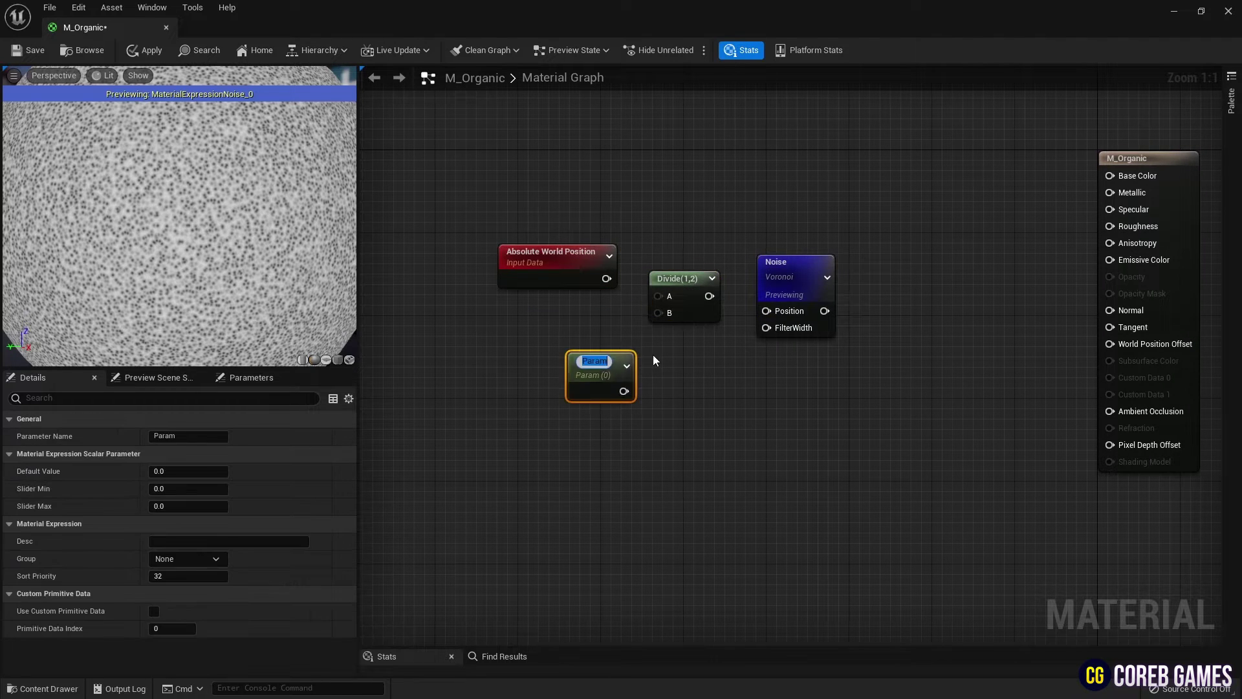
type("Divide")
key("Return")
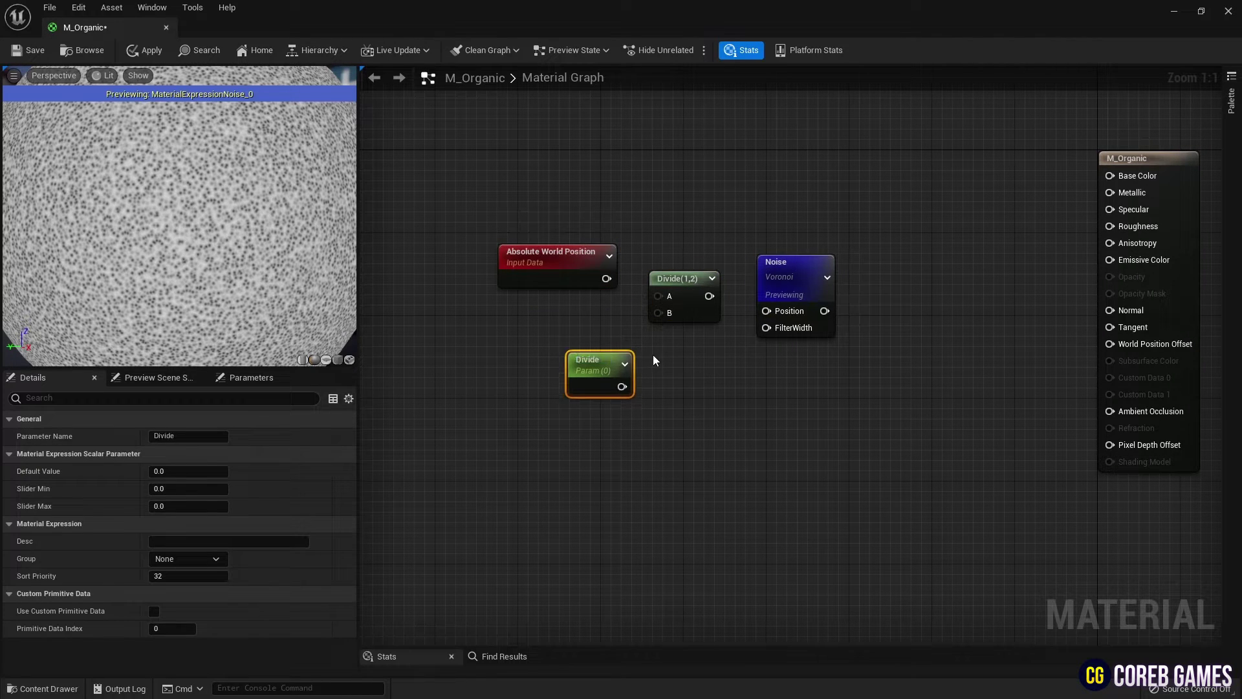
left_click(212, 476)
type("20")
key("Return")
Step: Wire Absolute World Position and the Divide parameter through the Divide node into Noise's Position, and tidy the node layout
left_click_drag(627, 386, 655, 314)
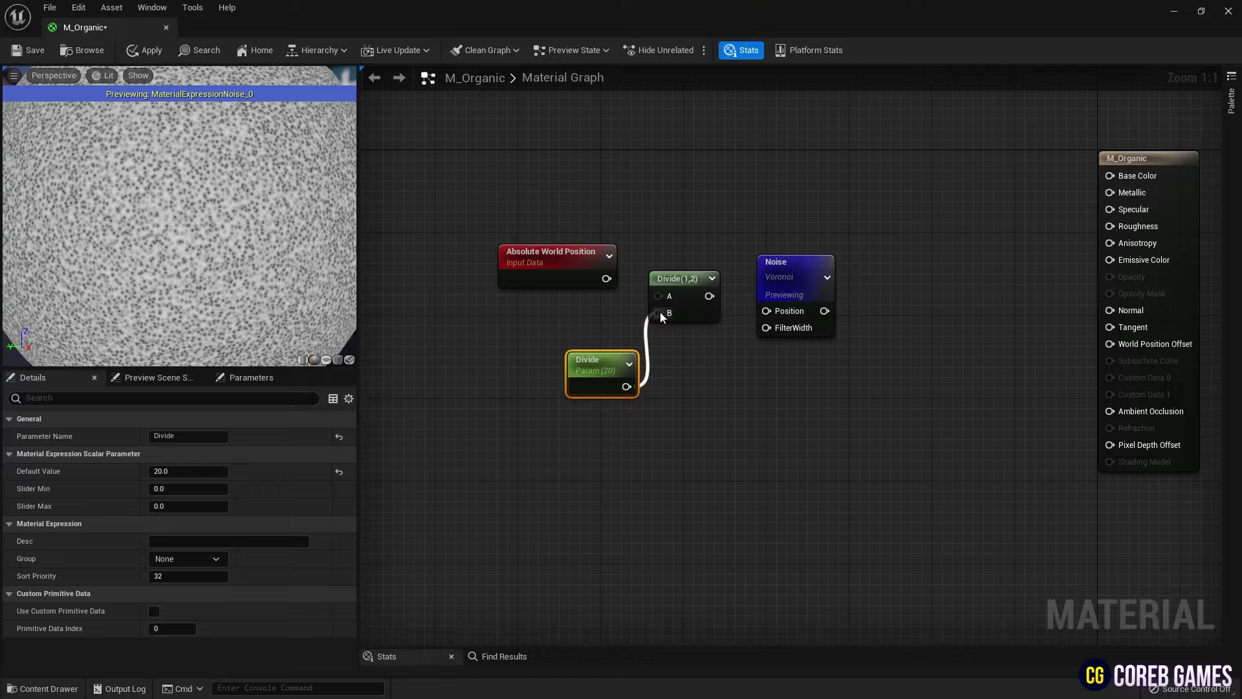
left_click_drag(607, 278, 766, 312)
left_click_drag(677, 281, 682, 296)
left_click_drag(558, 269, 443, 290)
left_click_drag(567, 360, 590, 365)
Step: Insert an Add node between Absolute World Position and the A input of the Divide node
right_click_drag(569, 374, 598, 336)
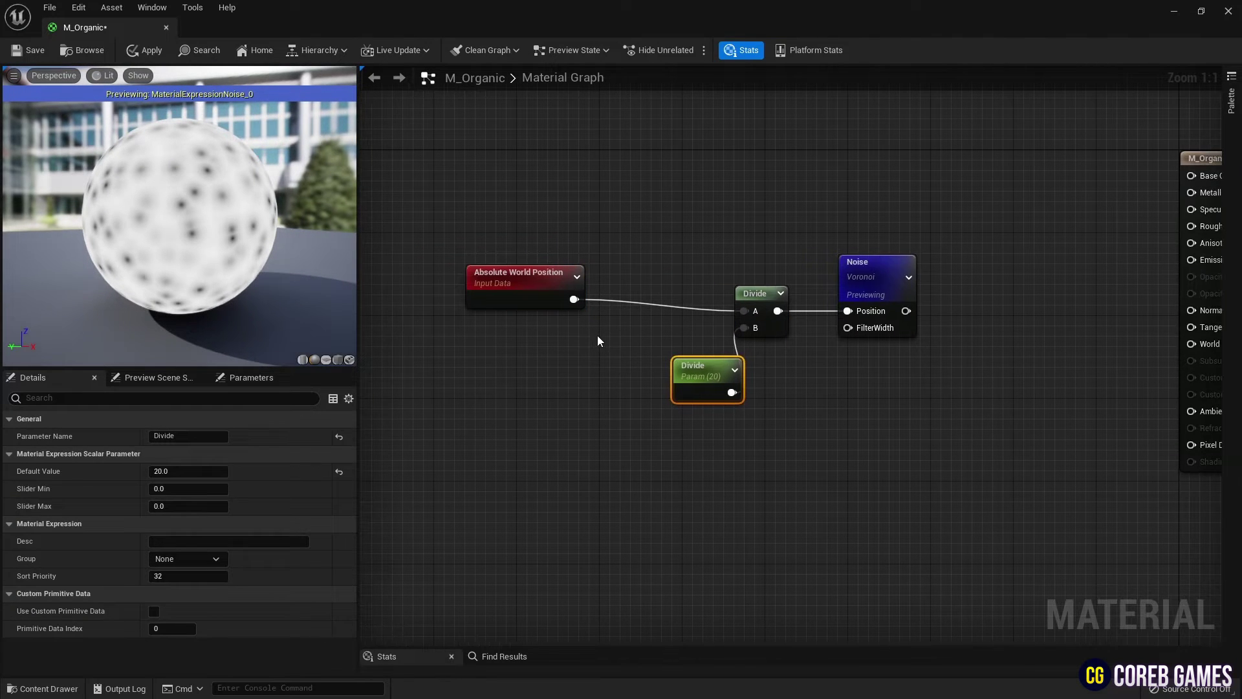
key("a")
left_click(611, 326)
left_click_drag(576, 302, 744, 311)
left_click_drag(619, 366, 618, 328)
Step: Add a Time node below the Absolute World Position node
right_click_drag(465, 354, 534, 334)
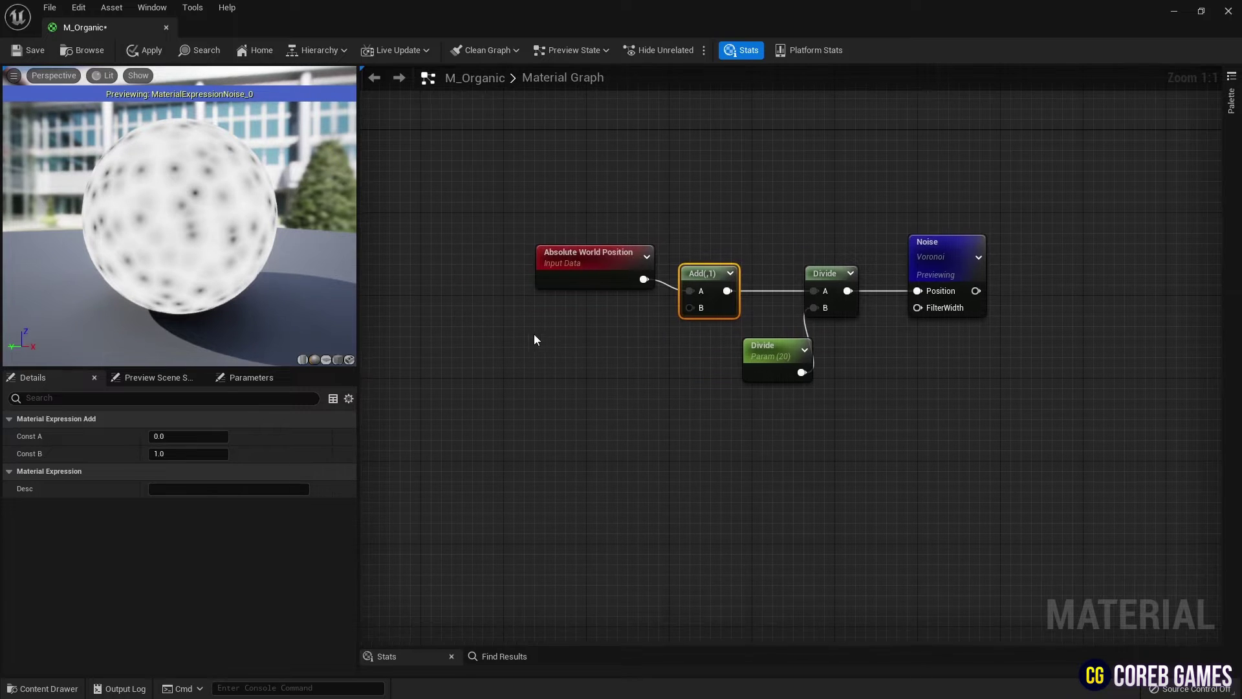
right_click(534, 334)
type("time")
key("Return")
left_click_drag(533, 334, 514, 327)
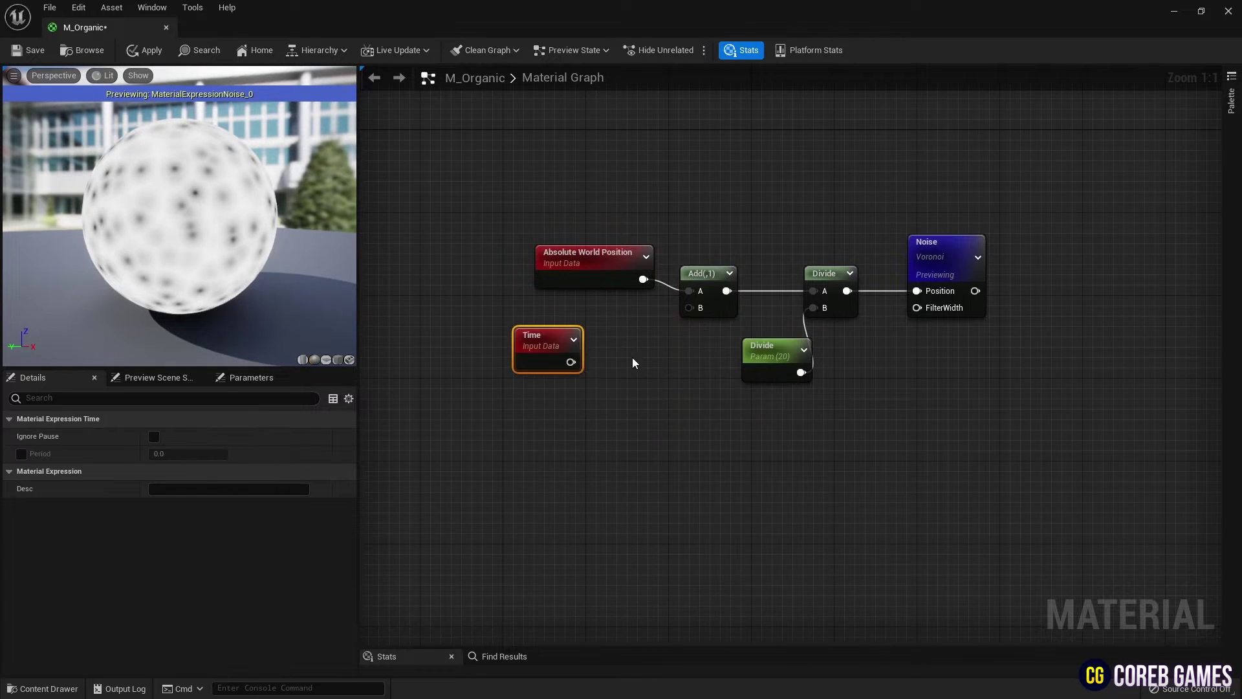
Step: Add a Multiply node beside Time and a constant node below it with a value of 10
left_click(624, 350)
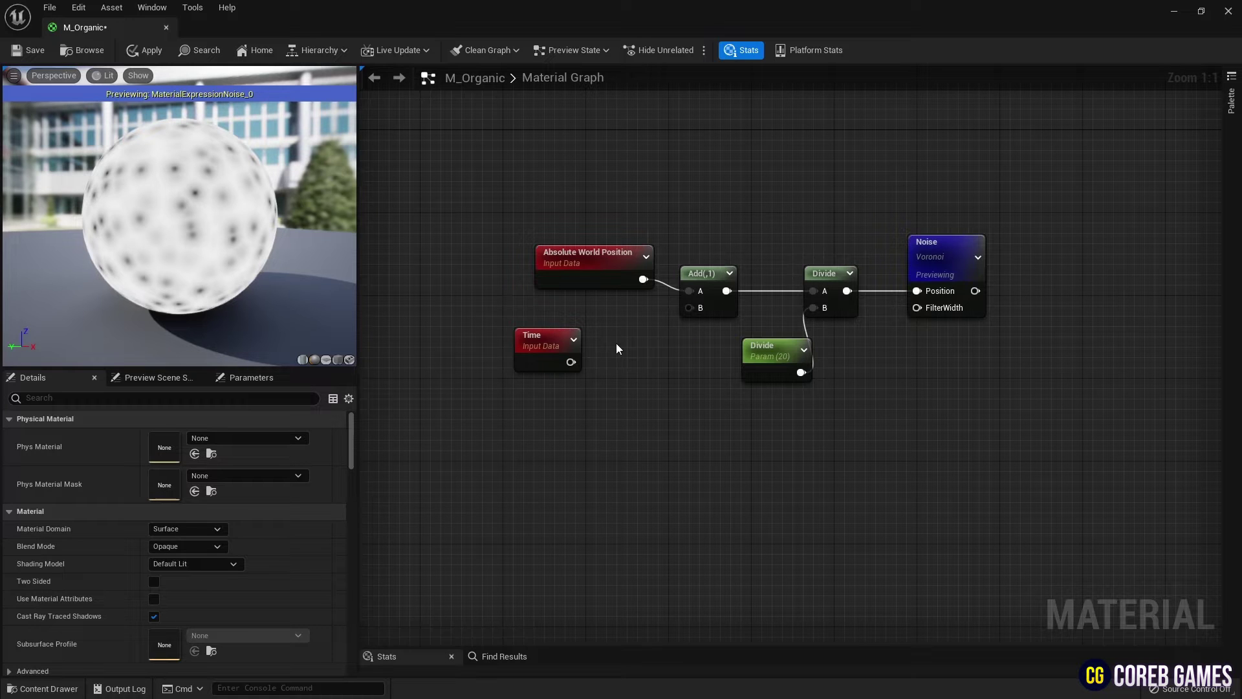
left_click(616, 342)
left_click(562, 410)
left_click(188, 436)
type("10")
key("Return")
Step: Multiply Time by the constant 10 and feed the result into the Add node's B input
left_click_drag(570, 362, 625, 369)
left_click_drag(591, 436, 693, 308)
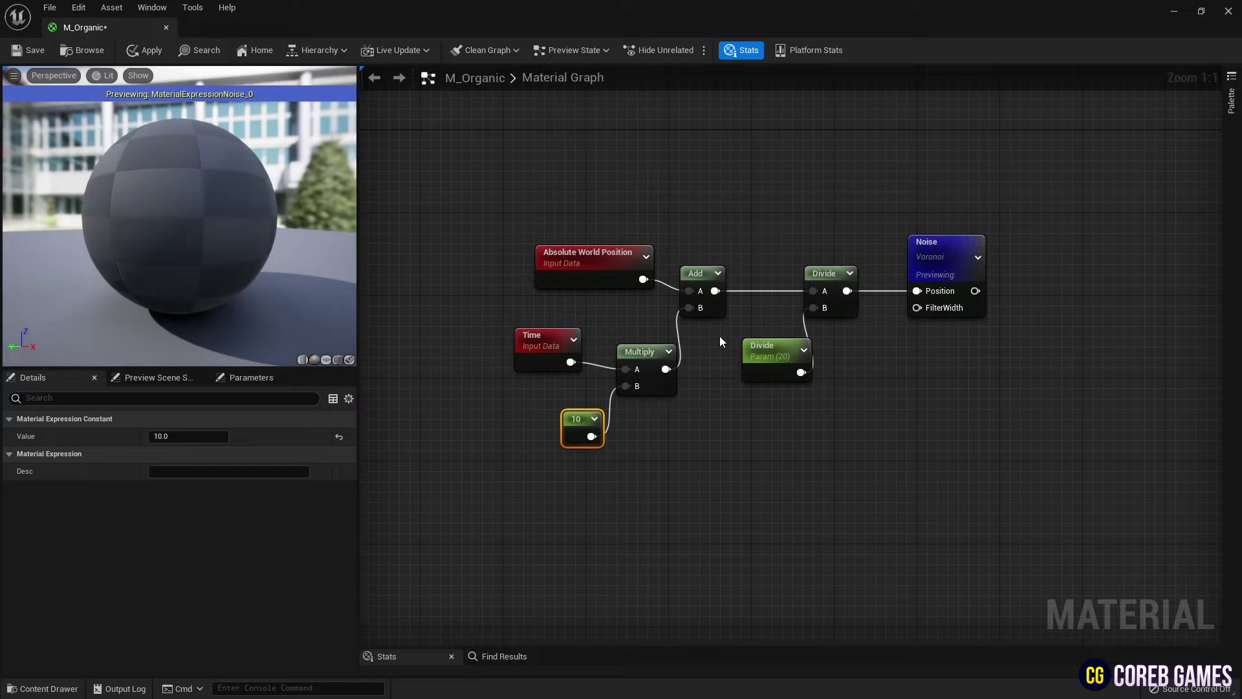
right_click_drag(271, 207, 270, 246)
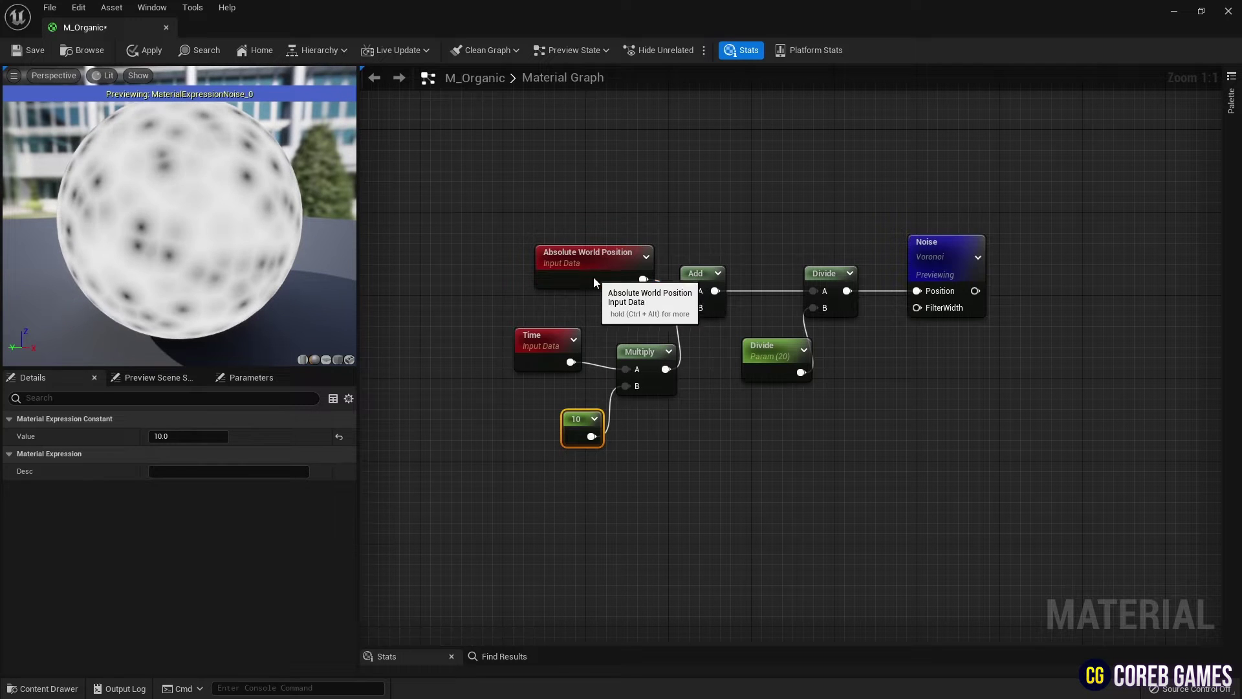
Step: Select the whole noise node chain and shift it left, away from the material output
left_click_drag(594, 274, 585, 282)
left_click_drag(513, 222, 934, 451)
left_click_drag(942, 267, 890, 266)
Step: Add a CheapContrast node to the right of the Noise node
right_click_drag(849, 255, 704, 265)
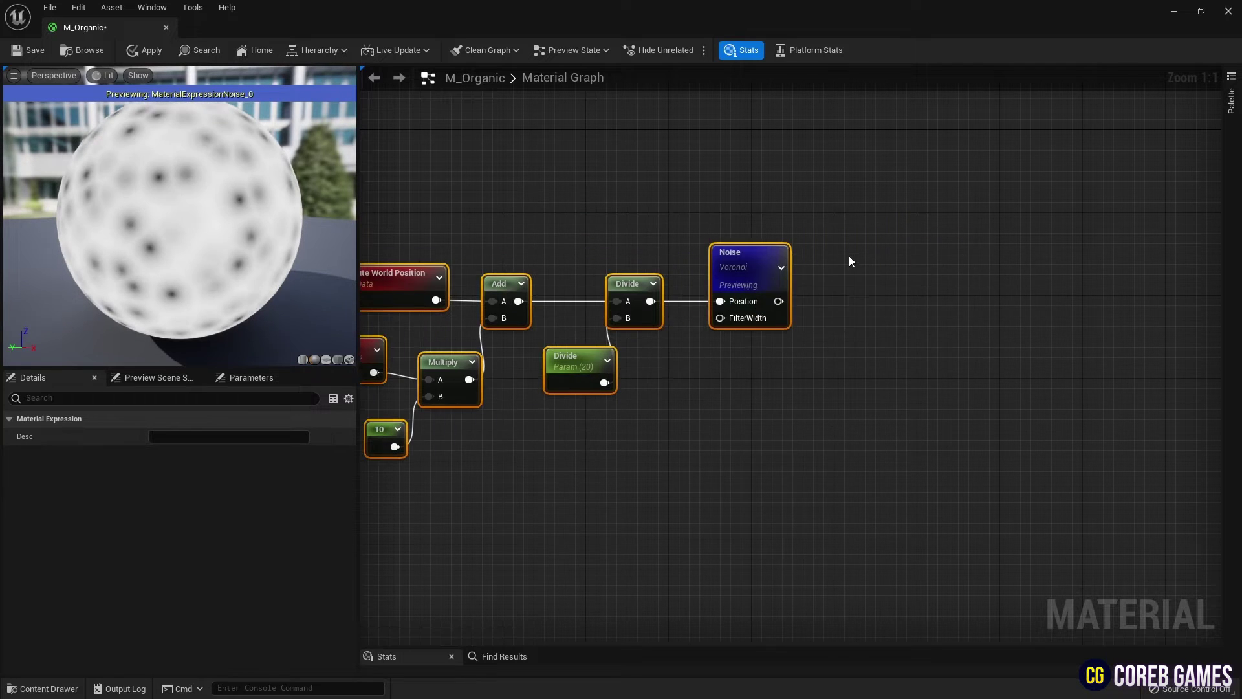
right_click(849, 255)
type("che")
key("Up")
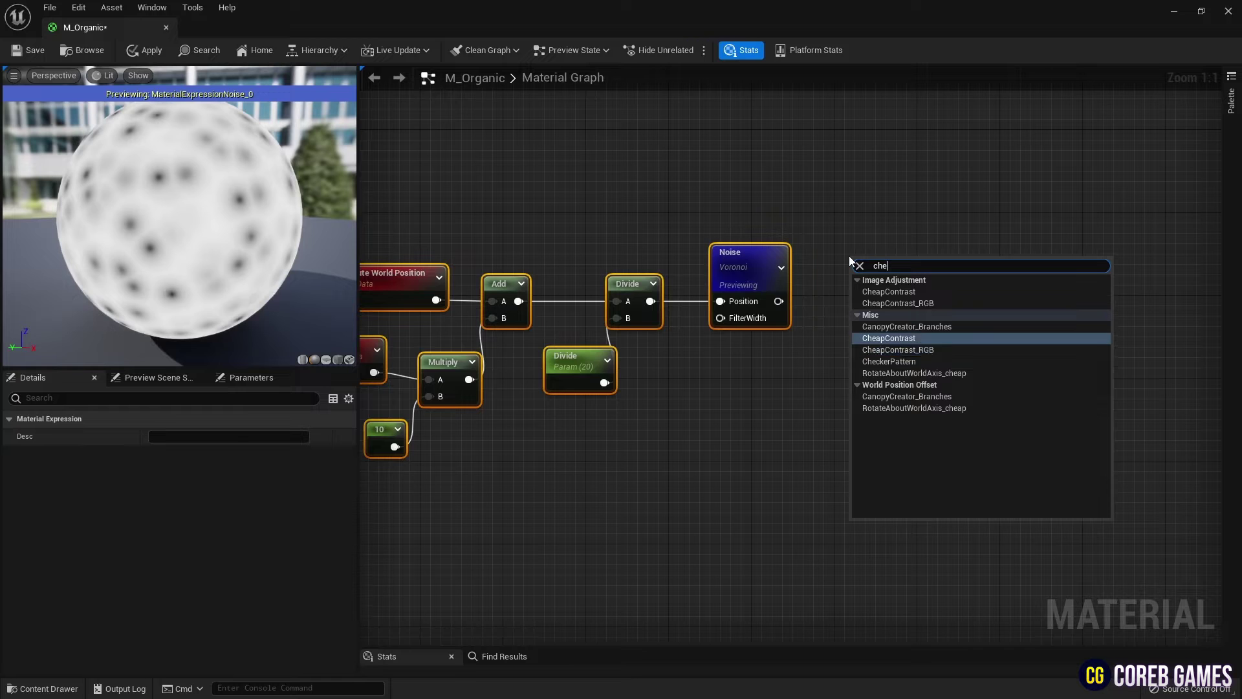
key("Return")
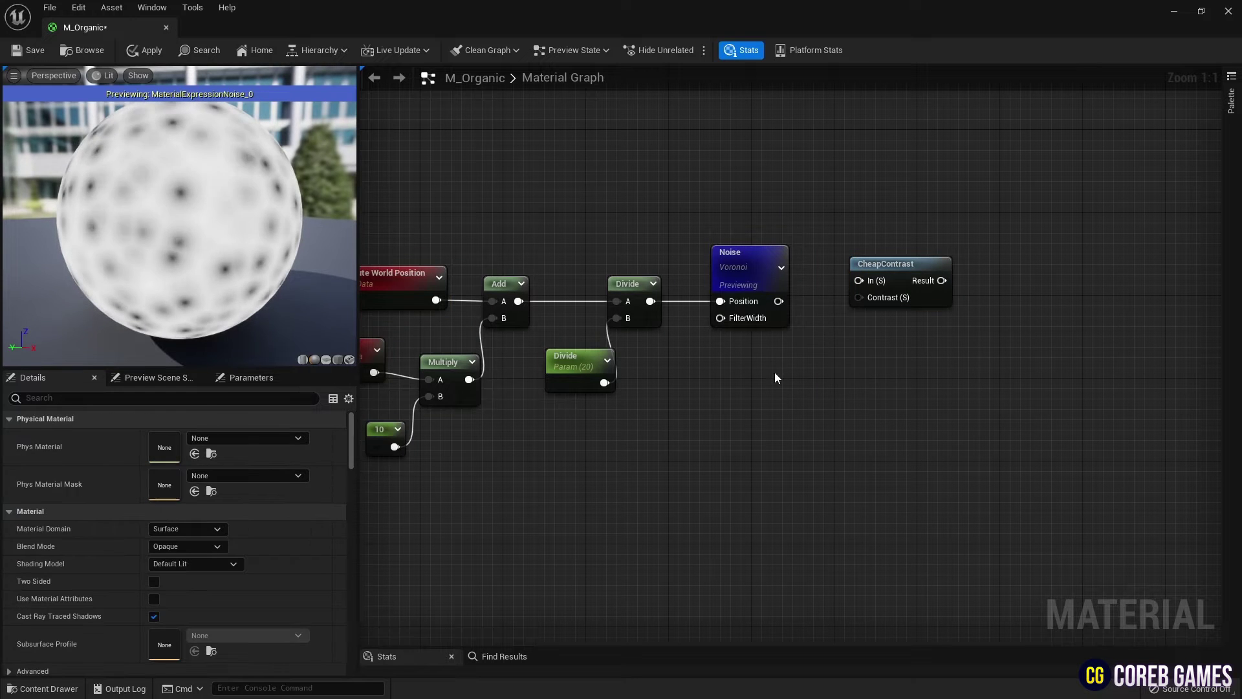
Step: Add a constant node below Noise and set its value to -1
key("1")
left_click(774, 371)
left_click(188, 440)
type("-1")
key("Return")
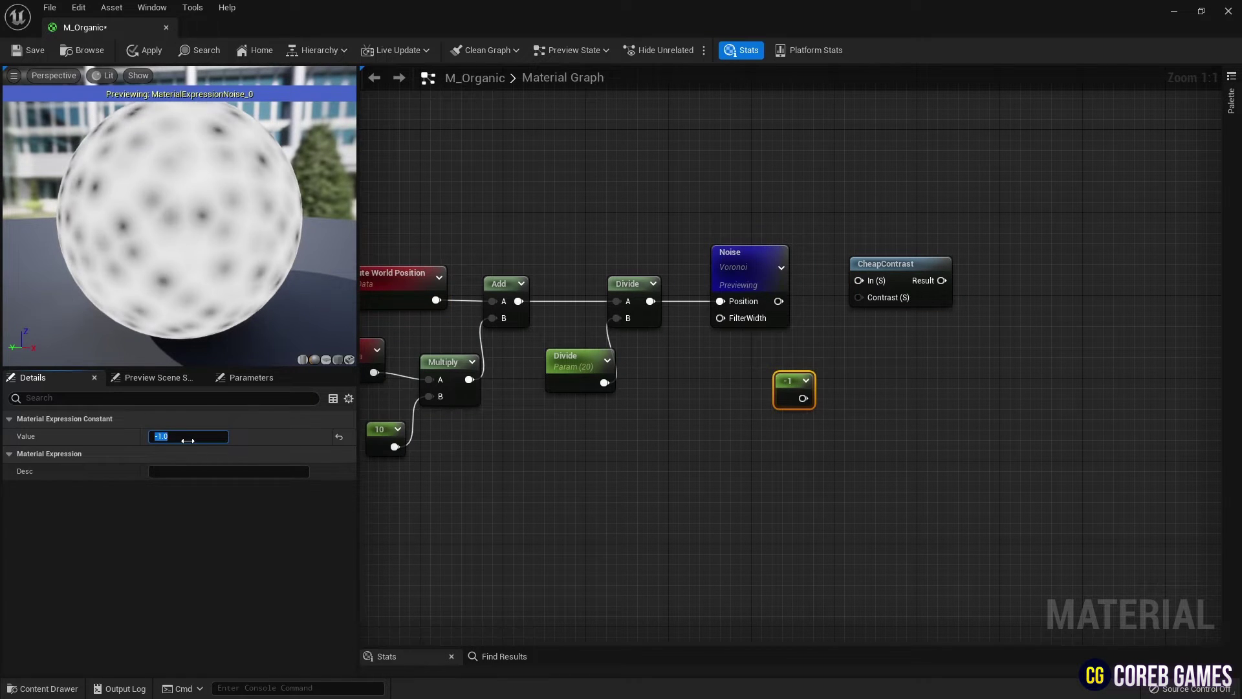
Step: Connect Noise to CheapContrast's In and the -1 constant to its Contrast, preview CheapContrast, and align the Noise node
left_click_drag(800, 398, 859, 298)
left_click_drag(779, 301, 859, 288)
right_click(859, 288)
left_click(904, 304)
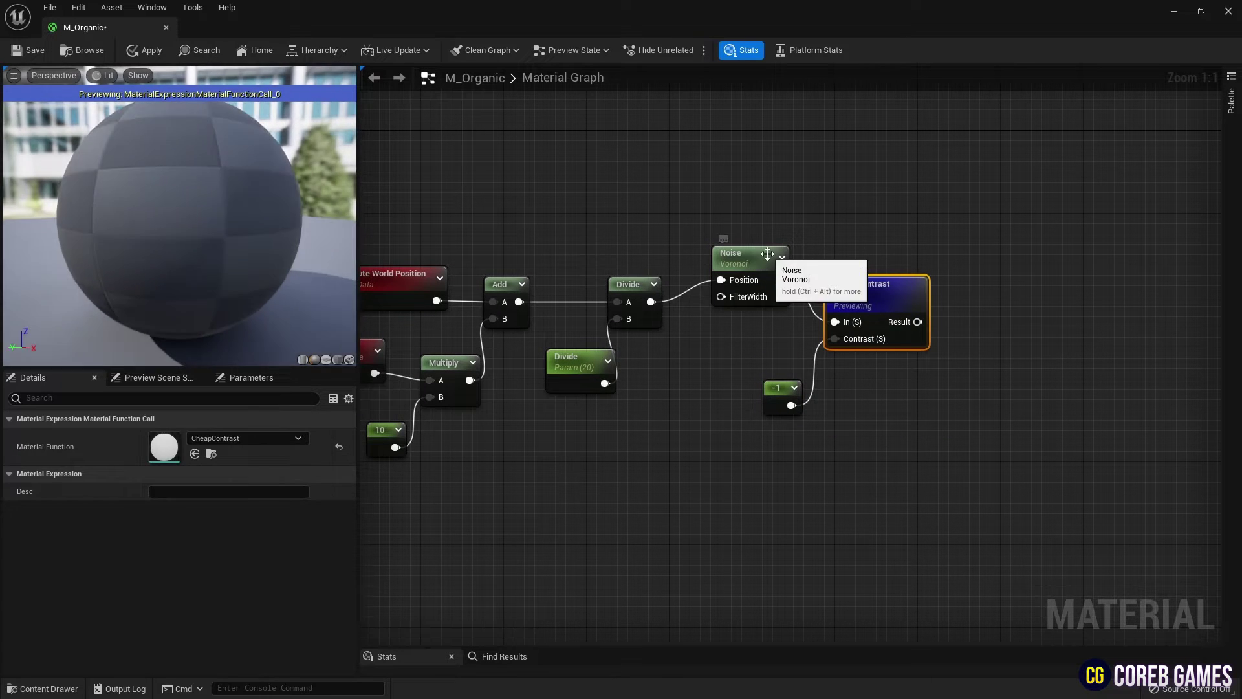
left_click_drag(735, 254, 735, 274)
left_click_drag(177, 211, 143, 198)
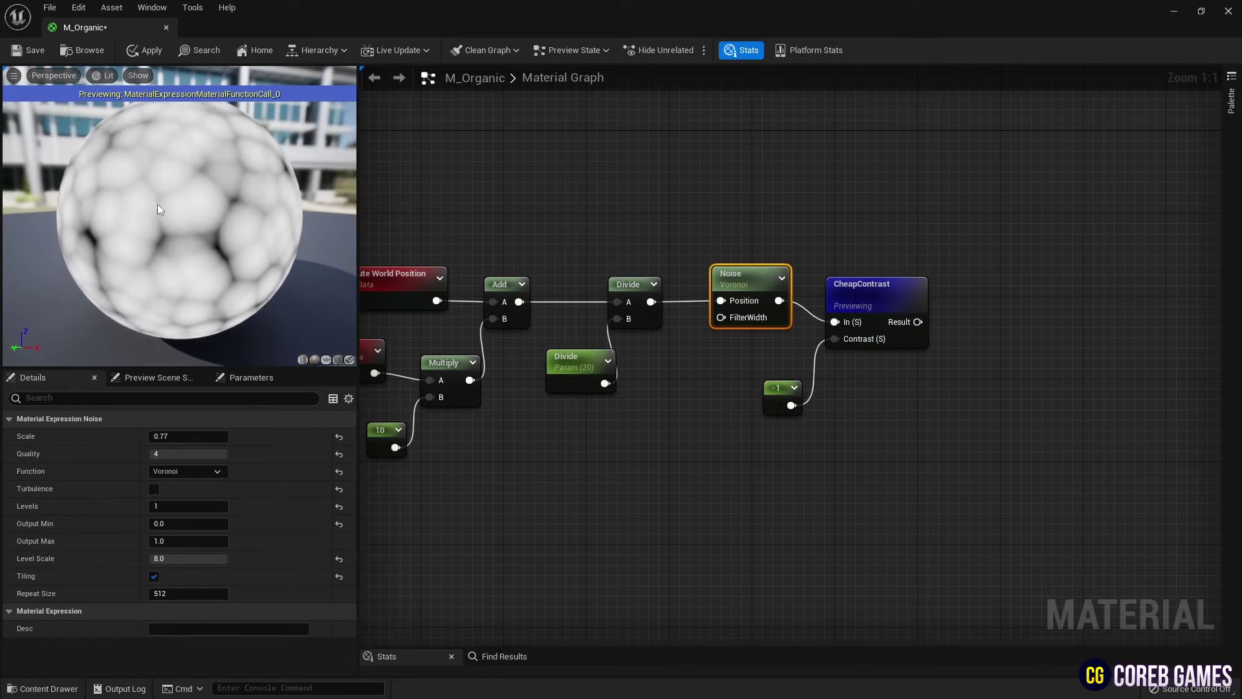
Step: Stop previewing the CheapContrast node
right_click_drag(896, 220, 729, 263)
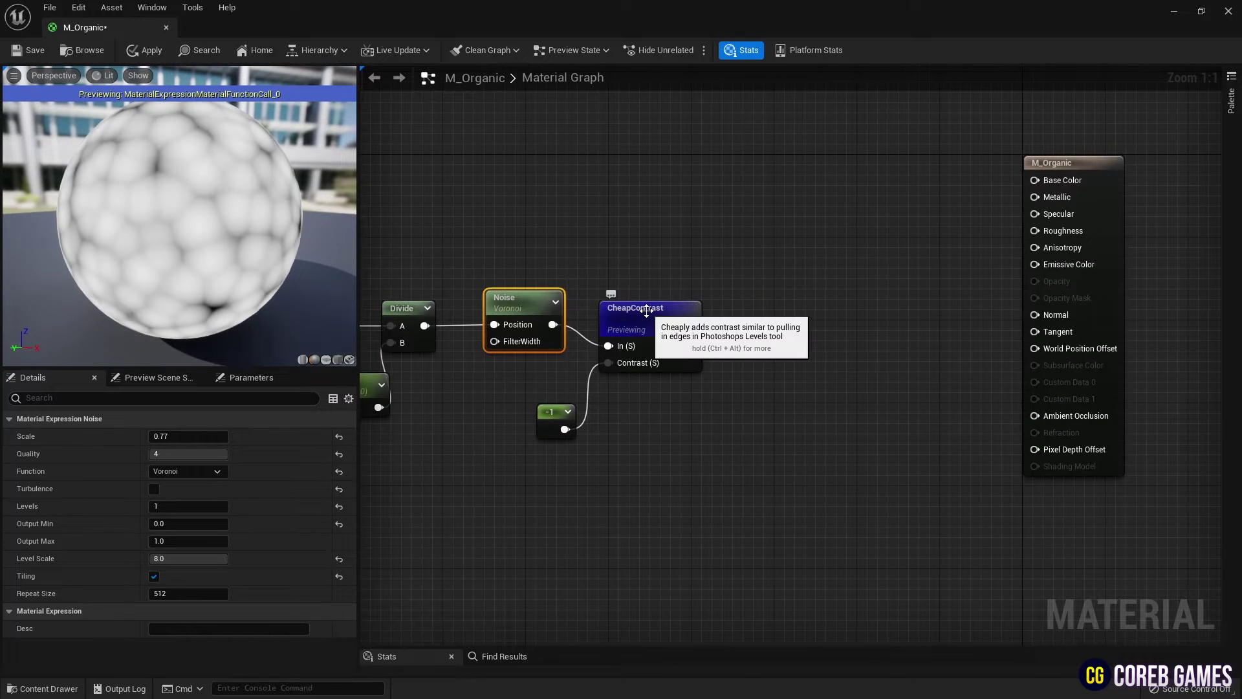
right_click(647, 310)
left_click(719, 340)
Step: Add a Power node to the right of CheapContrast and duplicate it below the first
right_click_drag(750, 198, 654, 216)
right_click(653, 216)
type("power")
key("Return")
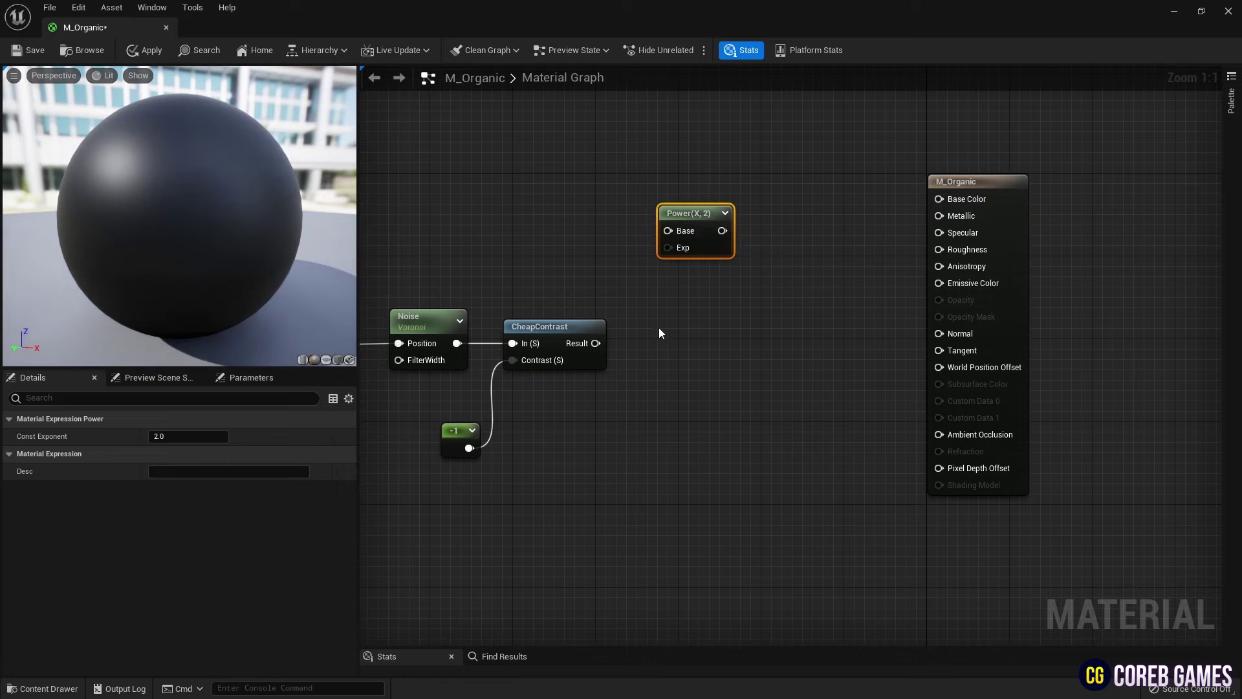
key("ctrl+d")
Step: Place one scalar parameter beside each Power node and name the upper one Power
left_click(569, 241)
left_click(575, 417)
left_click(590, 253)
left_click(183, 435)
type("Power")
key("Return")
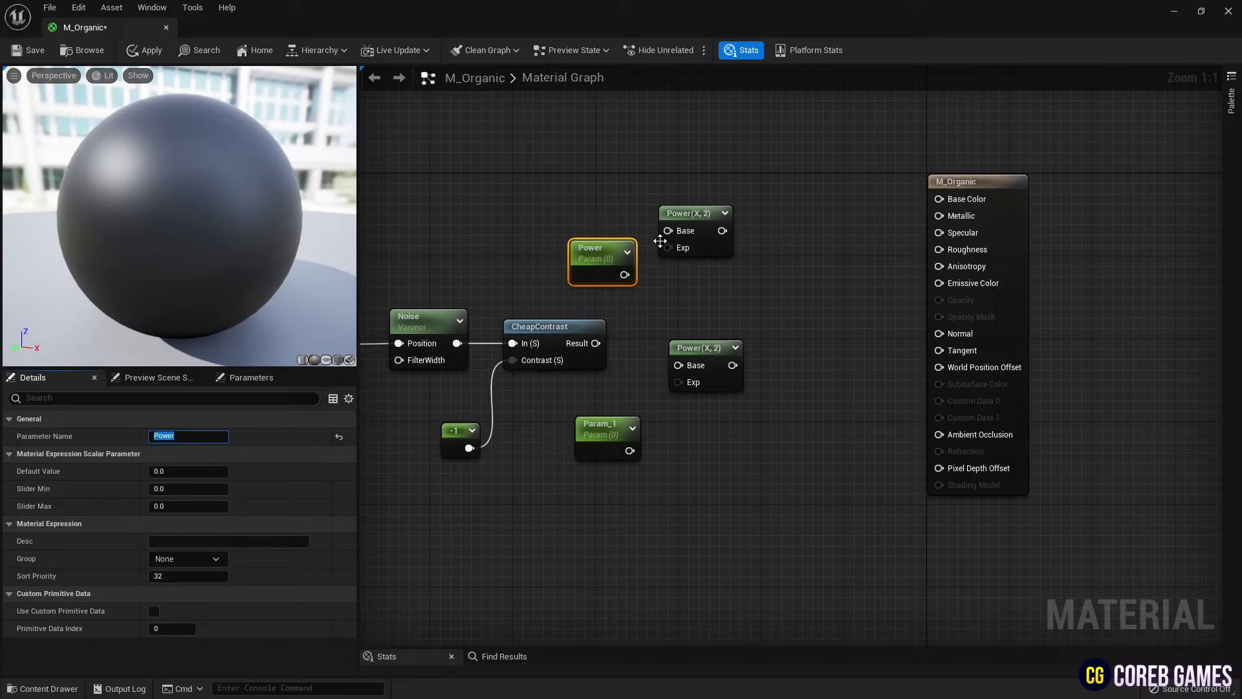
Step: Rename the lower scalar parameter, beside the second Power node, to WPO Contrast
left_click(659, 273)
left_click(599, 428)
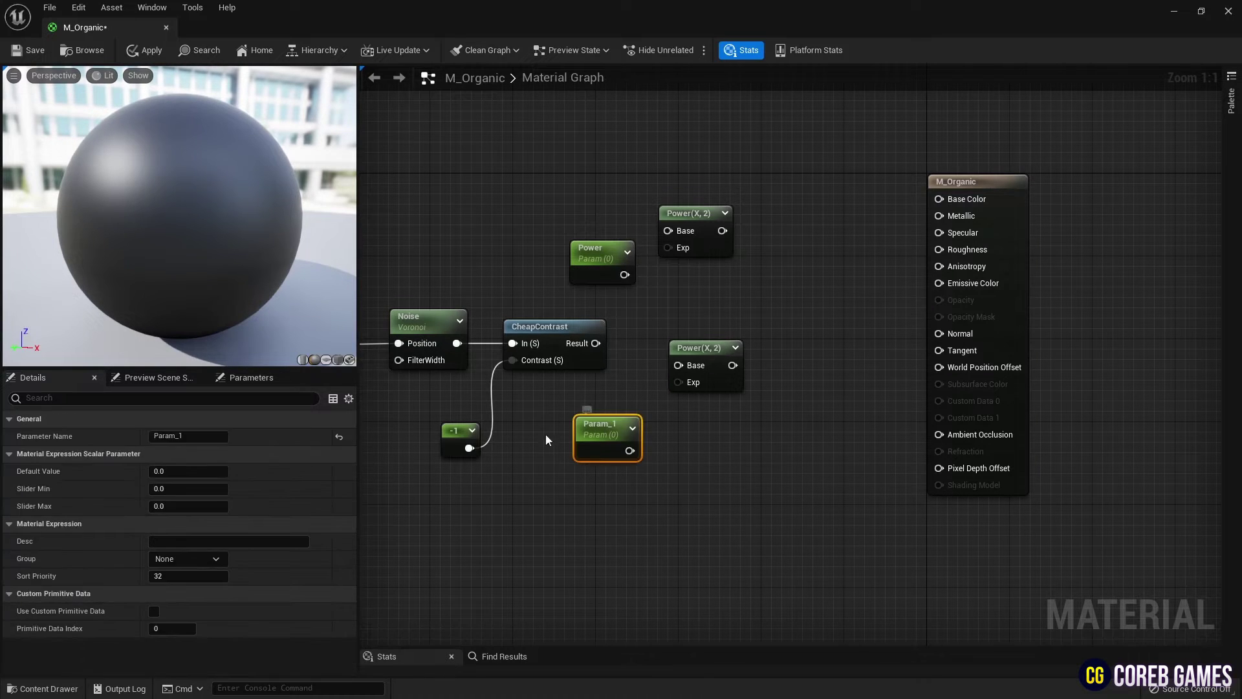
left_click(162, 437)
type("WPO Contrast")
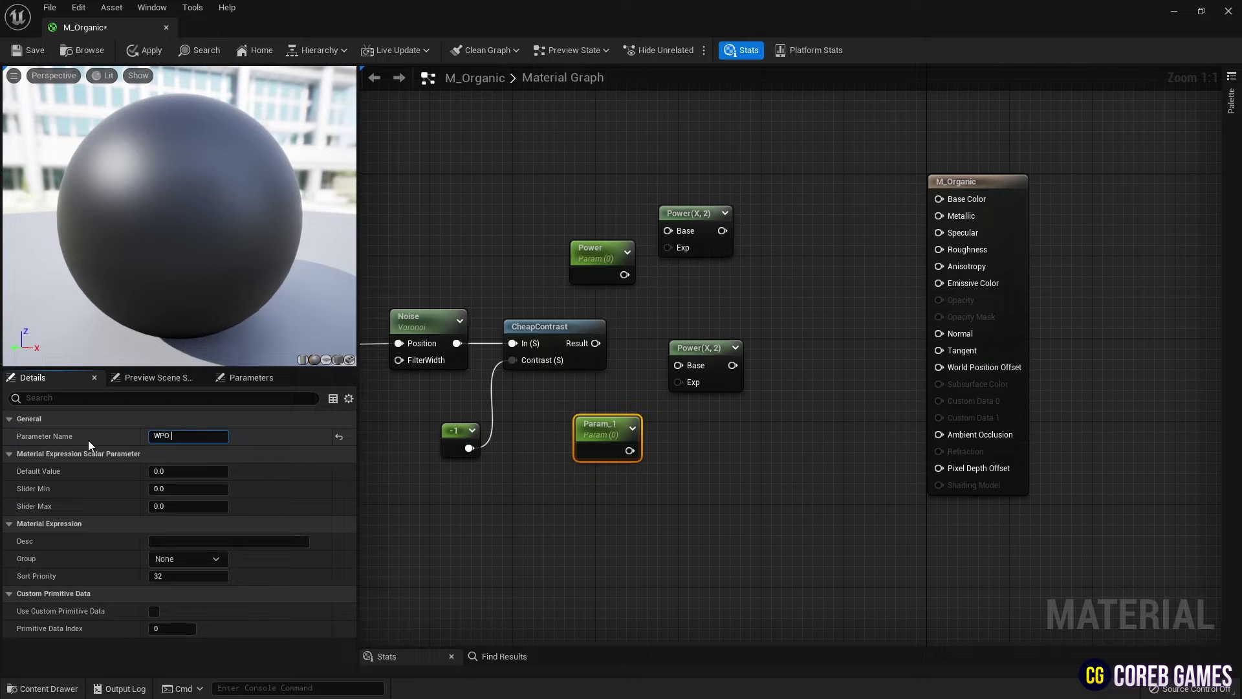
key("Return")
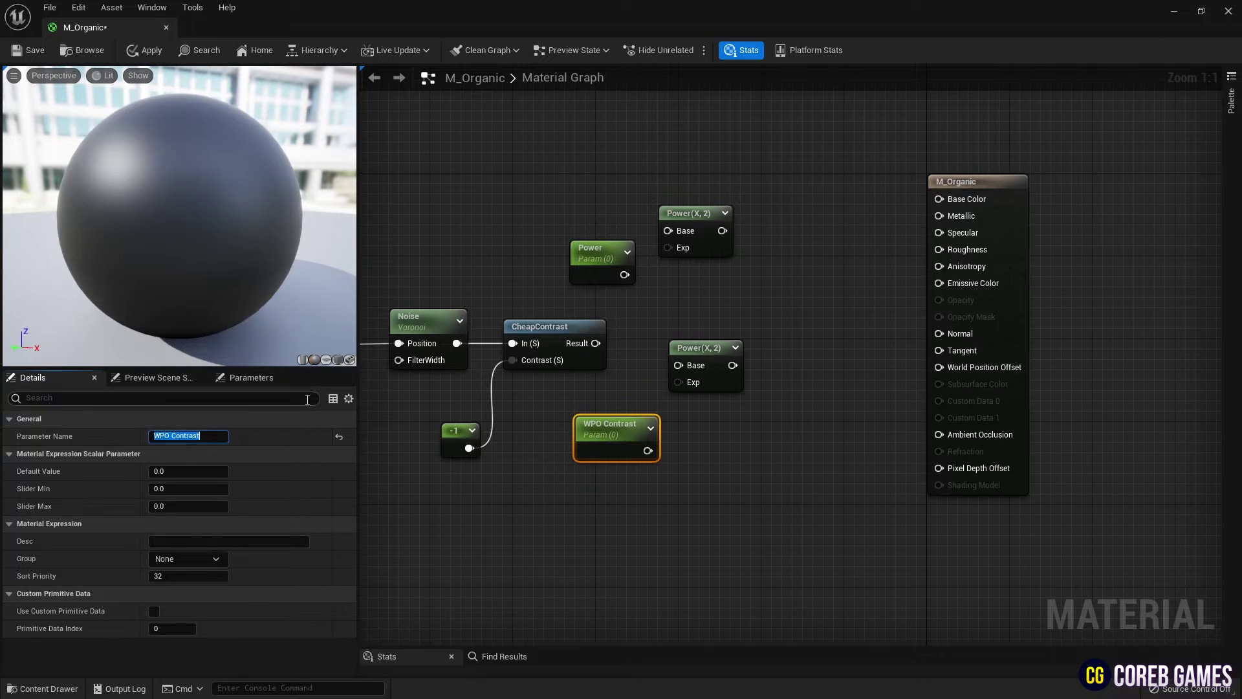
Step: Set the default value of the Power parameter to 2.5 and of the WPO Contrast parameter to 2
left_click(596, 254)
left_click(204, 471)
key("Return")
left_click(615, 428)
left_click(490, 511)
Step: Wire CheapContrast into the Base of both Power nodes, and the Power and WPO Contrast parameters into their respective Exp inputs
left_click_drag(629, 282, 670, 249)
left_click_drag(596, 344, 670, 231)
left_click_drag(648, 451, 688, 383)
left_click_drag(596, 343, 683, 366)
Step: Move the lower Power node and WPO Contrast further down, and shift the M_Organic result node to the right
left_click_drag(750, 330, 634, 447)
left_click_drag(705, 351, 710, 407)
left_click(733, 323)
right_click_drag(733, 323, 698, 447)
left_click_drag(569, 380, 548, 370)
right_click_drag(721, 344, 626, 365)
left_click_drag(863, 325, 914, 325)
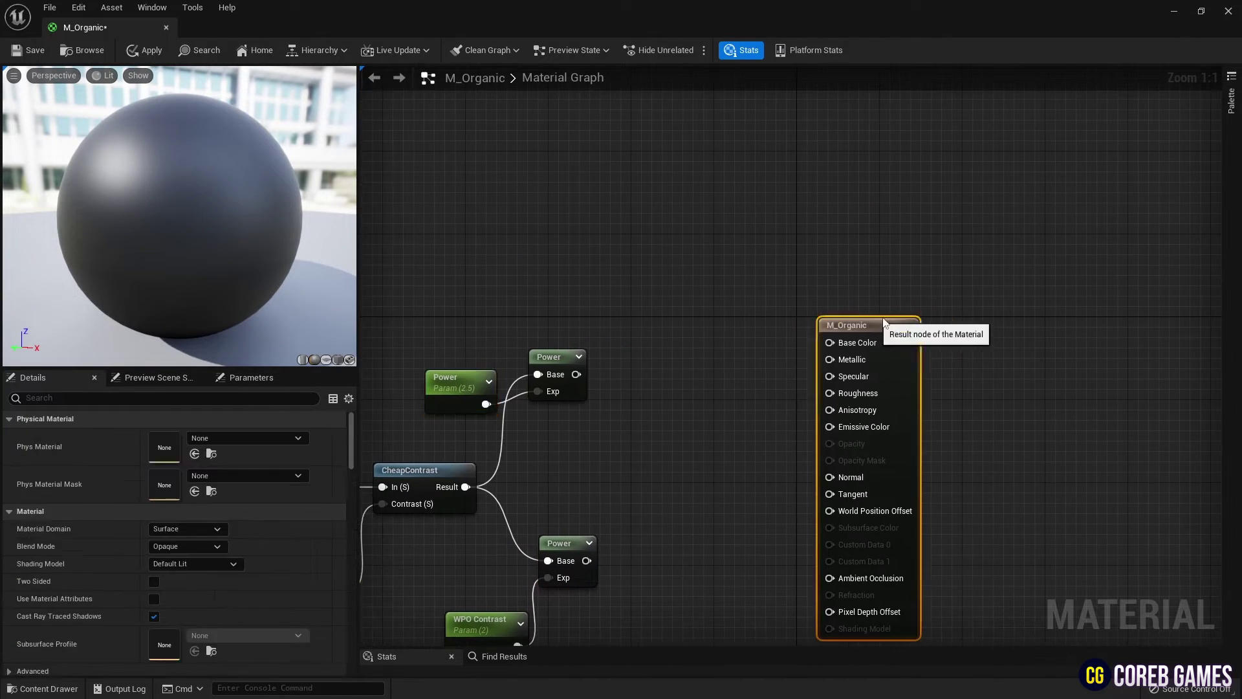
Step: Add a Lerp node between the upper Power node and the result node, with Power feeding its Alpha
left_click(679, 237)
right_click_drag(678, 236, 632, 254)
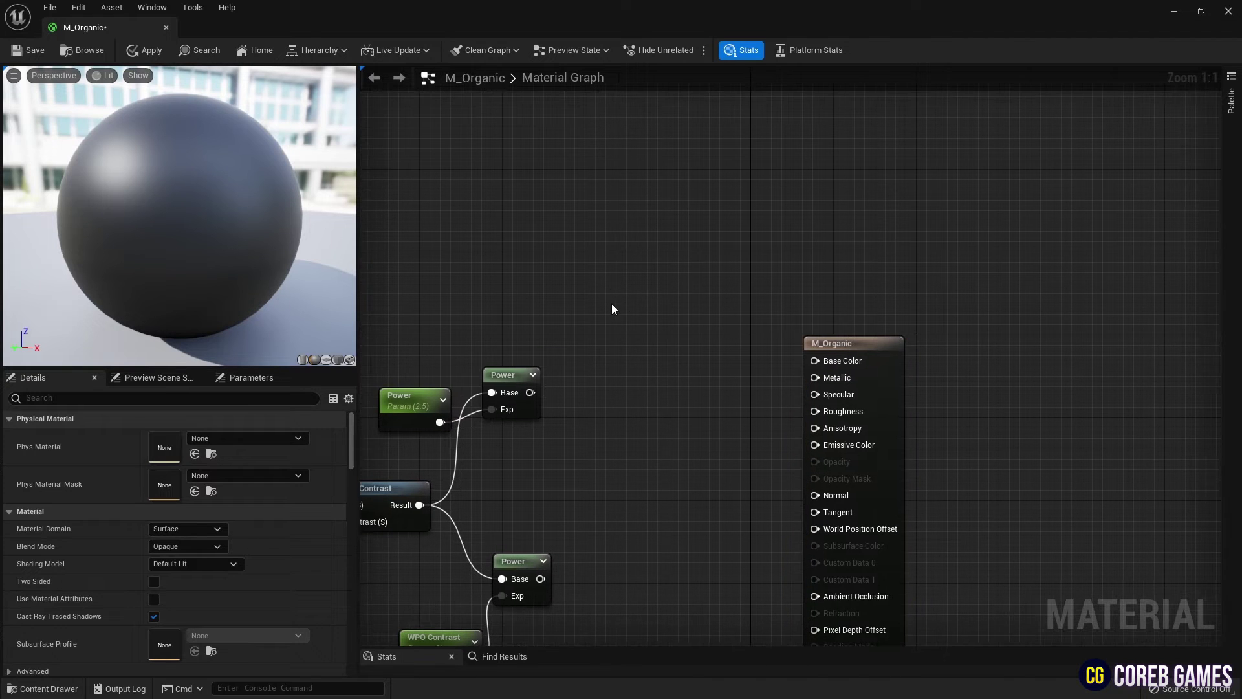
key("l")
left_click(616, 296)
left_click_drag(530, 392, 627, 354)
Step: Add two three-component vector constants, one above the other, up and to the left of the Lerp node
right_click_drag(465, 240, 669, 384)
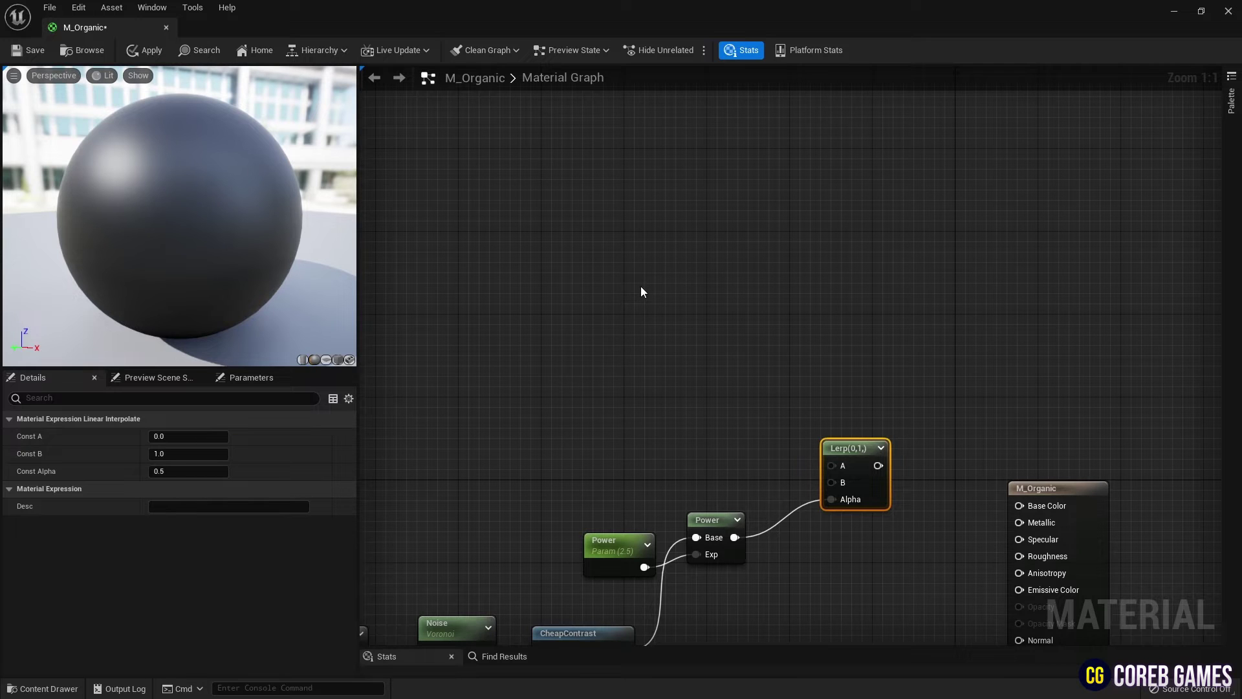
left_click(655, 249)
left_click(660, 374)
left_click(766, 360)
Step: Convert both vector constants to parameters, naming the upper one Color1 and the lower one Color2
left_click(690, 324)
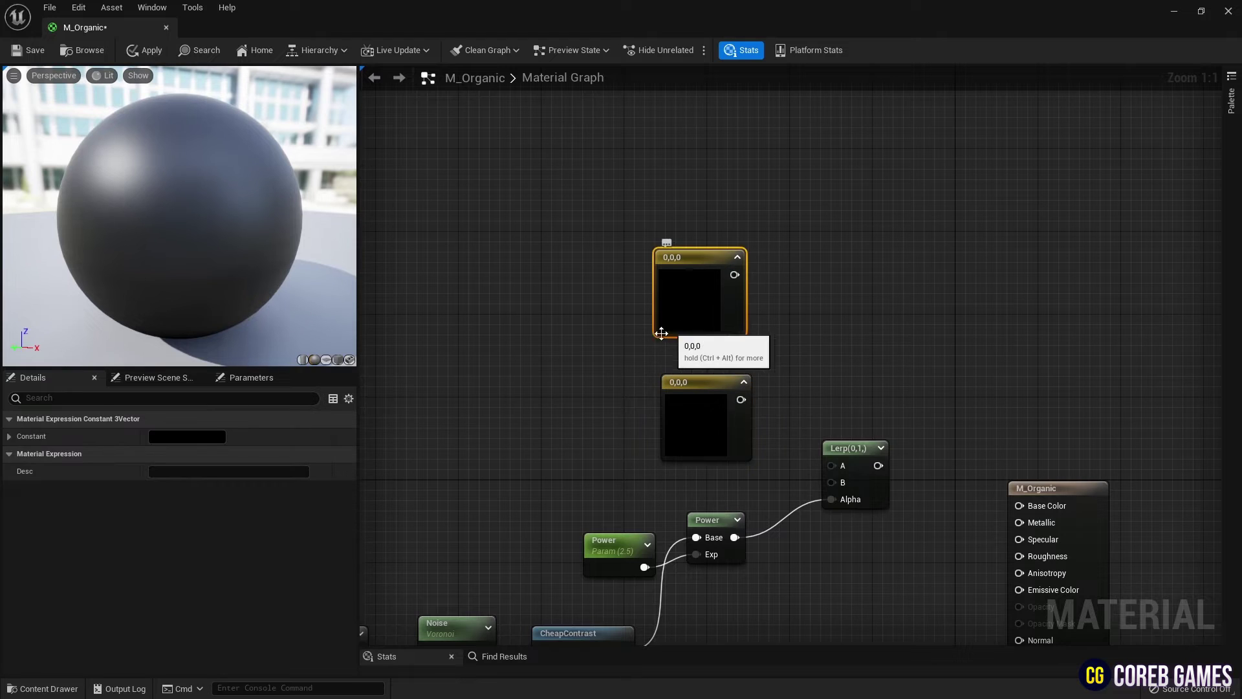
right_click(692, 301)
left_click(771, 327)
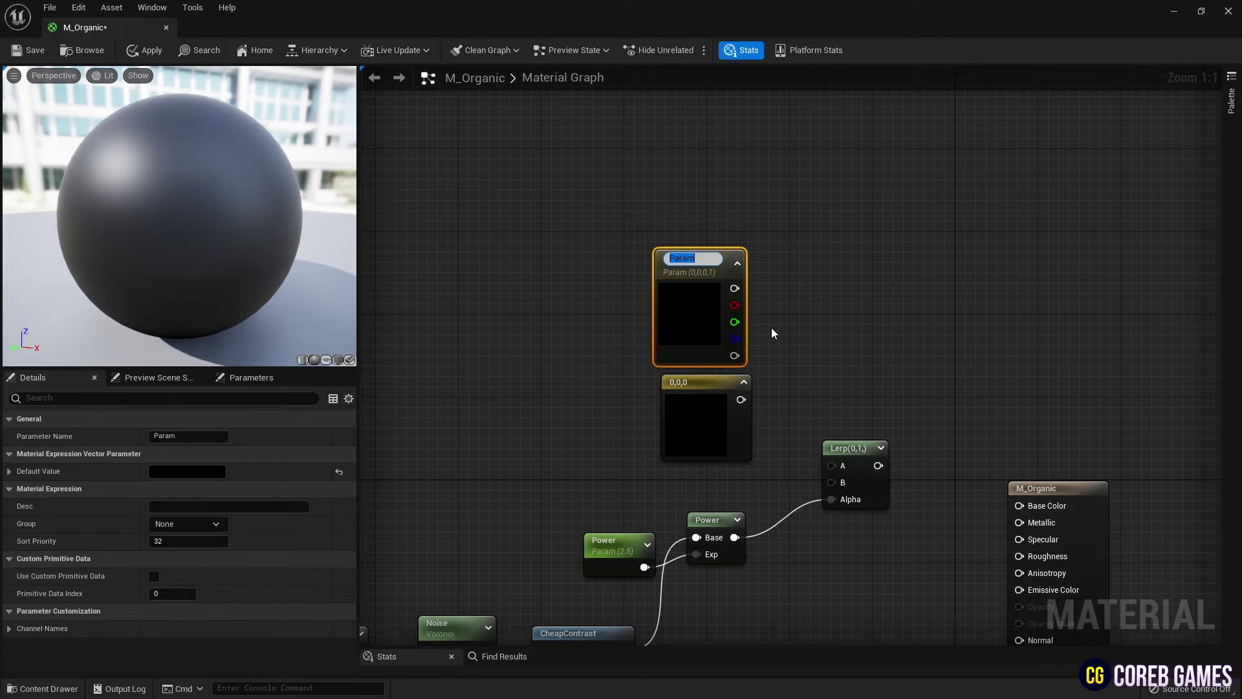
type("Color1")
key("Return")
right_click(714, 384)
left_click(793, 410)
type("Color2")
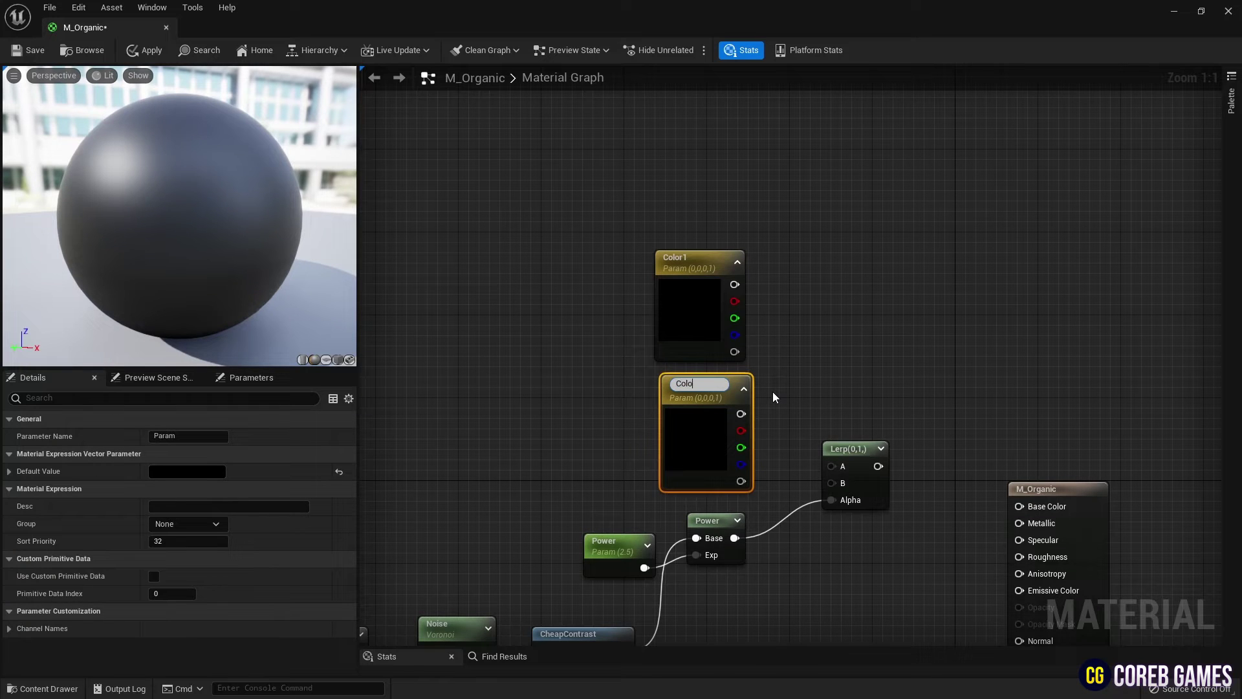
key("Return")
Step: Set Color1 to the stored dark brown swatch and Color2 to the stored red swatch
left_click(722, 334)
left_click(187, 471)
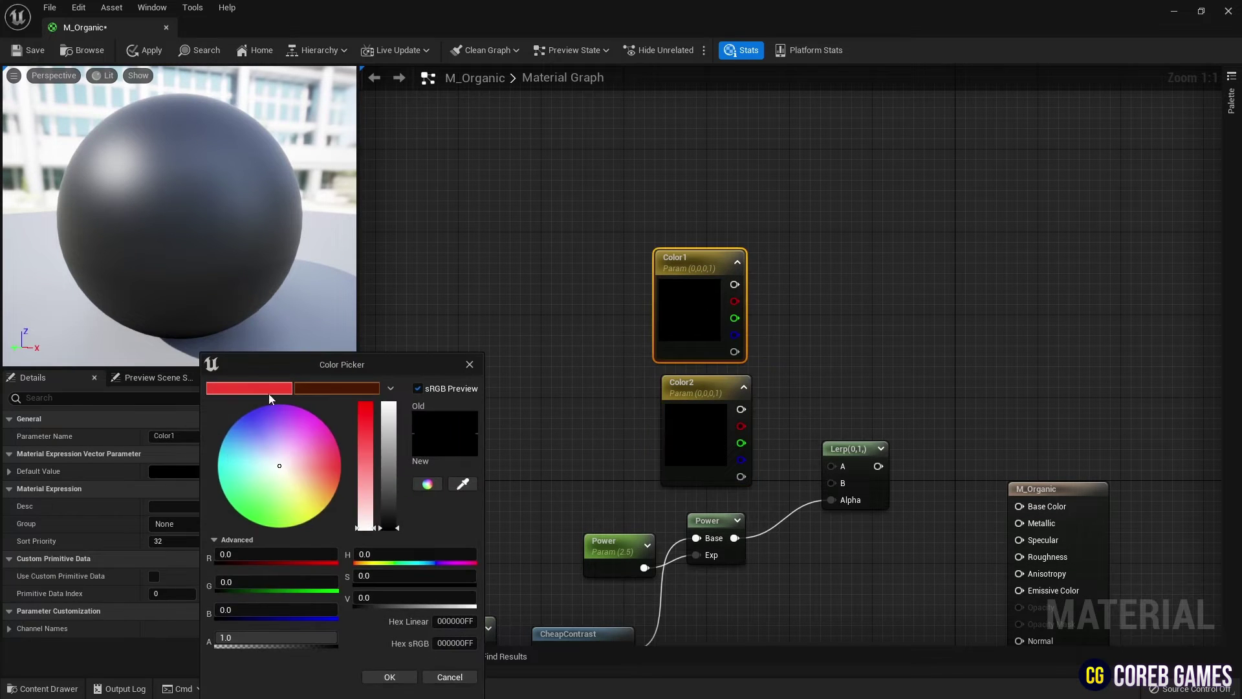
left_click(316, 393)
left_click(703, 453)
left_click(197, 471)
left_click(253, 389)
left_click(399, 678)
Step: Wire Color1 and Color2 into the Lerp's A and B inputs, and the Lerp into Base Color
left_click_drag(868, 261, 744, 402)
left_click_drag(711, 323, 640, 306)
left_click(763, 311)
left_click_drag(725, 268, 831, 465)
left_click_drag(718, 392, 1019, 506)
right_click_drag(1020, 505, 944, 413)
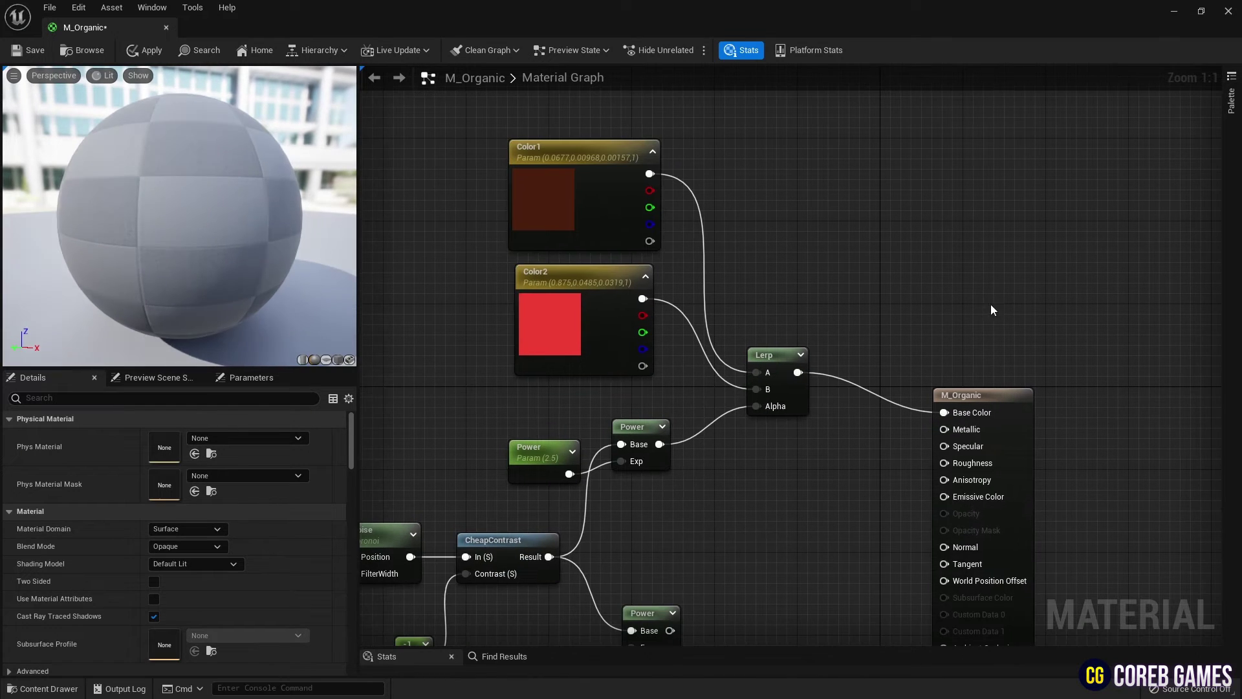
right_click_drag(858, 425, 790, 397)
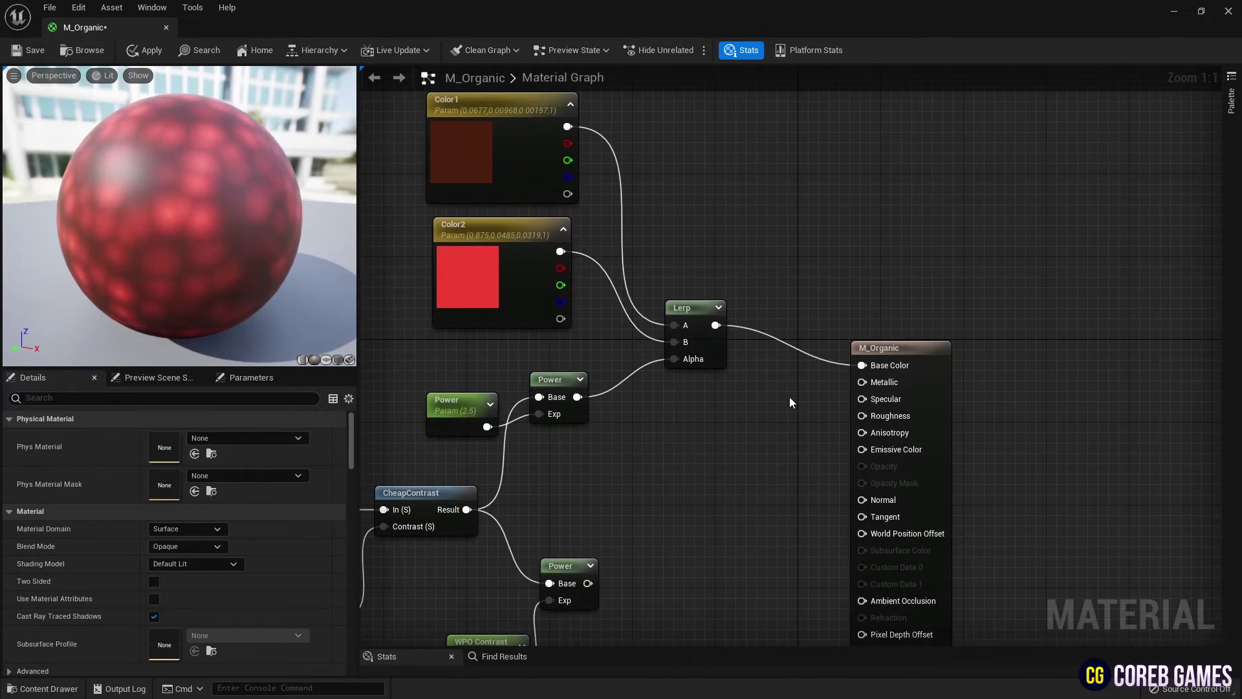
Step: Add two constants beside the result node and set one of them to 0.3
left_click(759, 378)
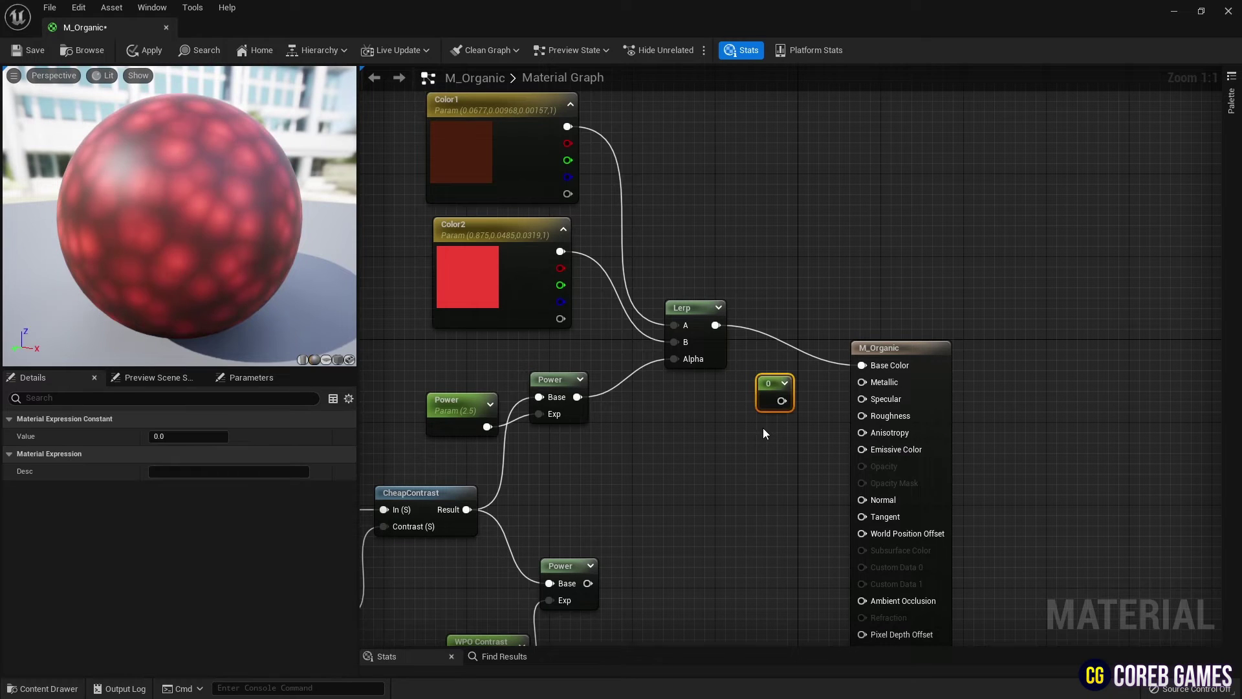
left_click(759, 426)
left_click(187, 436)
type("0.3")
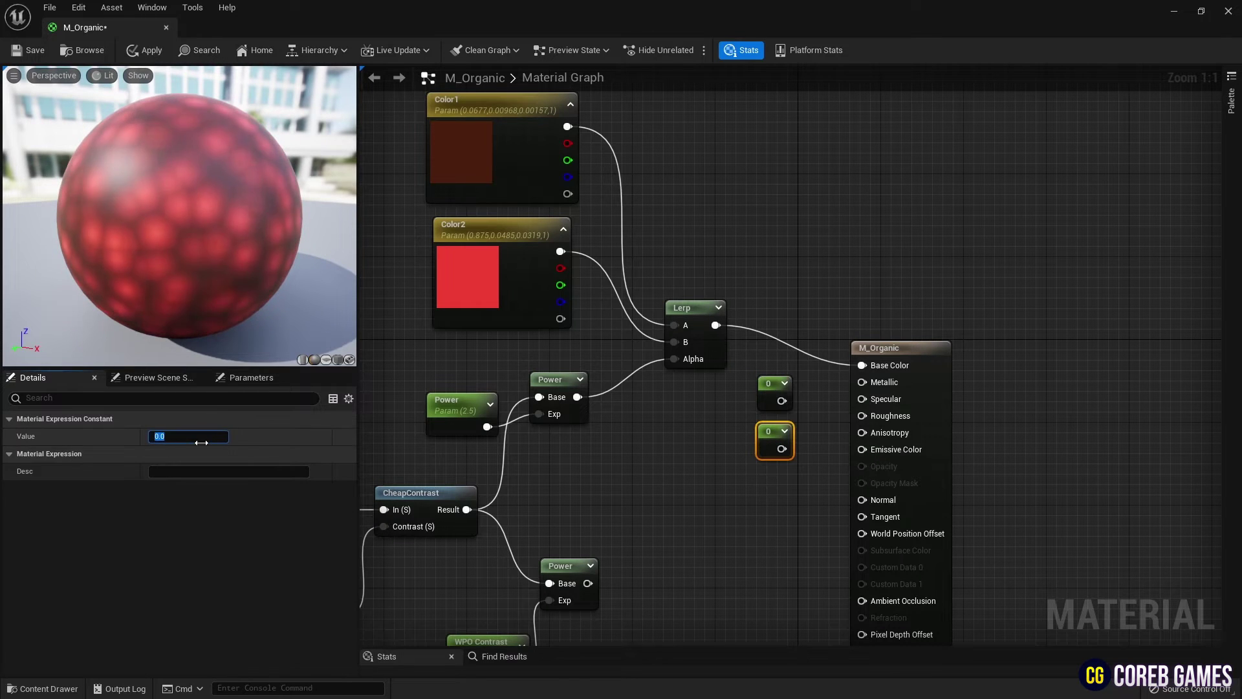
key("Return")
Step: Wire the 0.3 constant into Metallic and the 0 constant into Roughness, and tidy their placement
left_click_drag(798, 442, 862, 382)
left_click_drag(783, 384, 862, 415)
left_click(777, 396, "ctrl")
left_click_drag(777, 396, 767, 375)
left_click_drag(278, 233, 340, 204)
Step: Move the lower Power node together with WPO Contrast further down to free space beside CheapContrast
right_click_drag(717, 474, 862, 333)
left_click_drag(830, 357, 608, 476)
left_click(673, 433)
left_click_drag(673, 432, 724, 459)
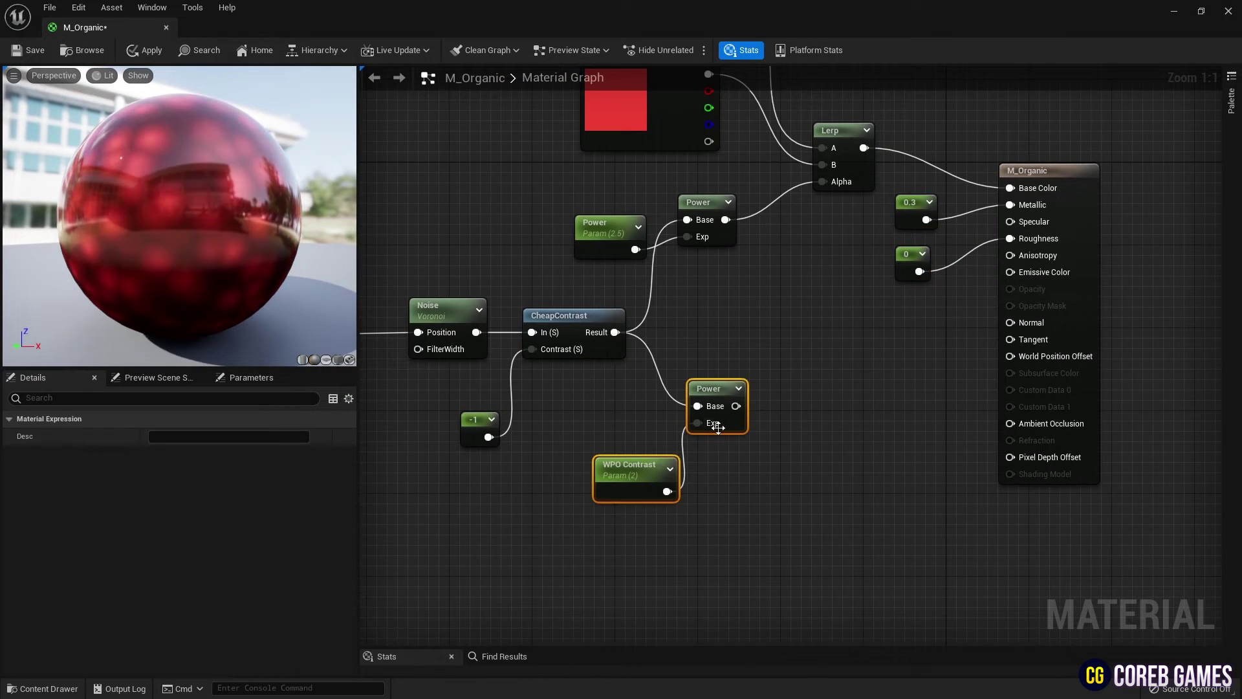
left_click_drag(703, 390, 714, 516)
Step: Add a FlattenNormal node to the right of CheapContrast
right_click(703, 341)
type("fla")
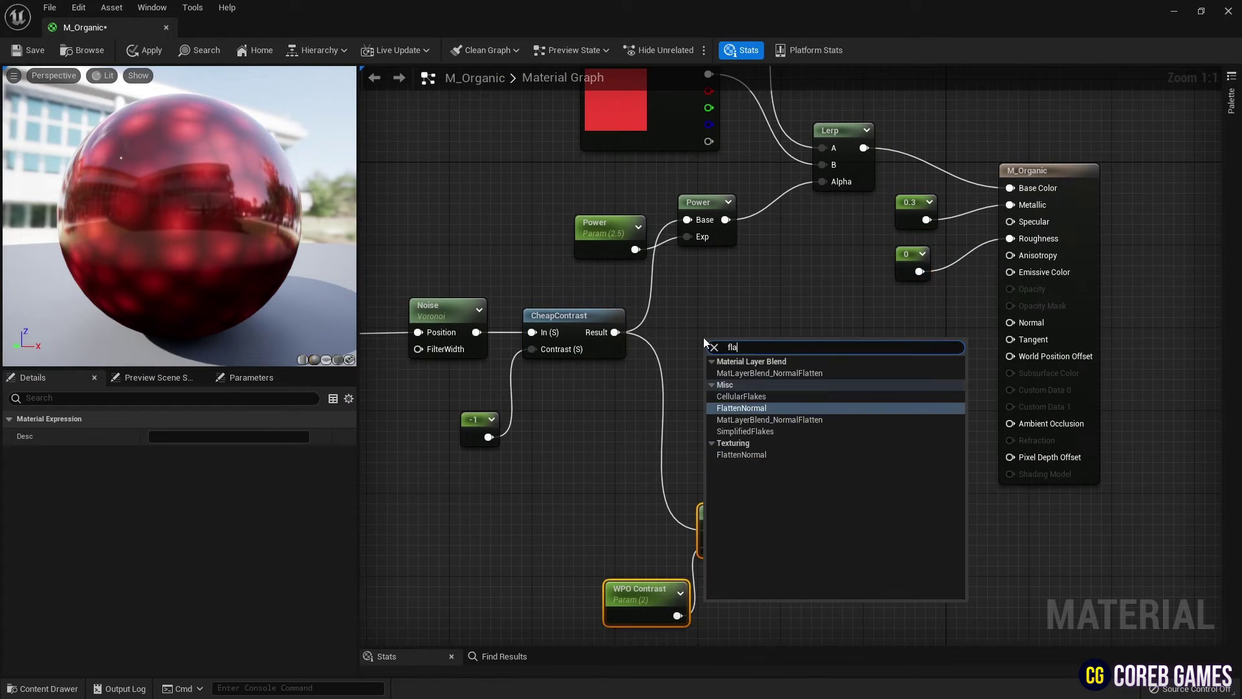
key("Return")
left_click_drag(705, 343, 711, 315)
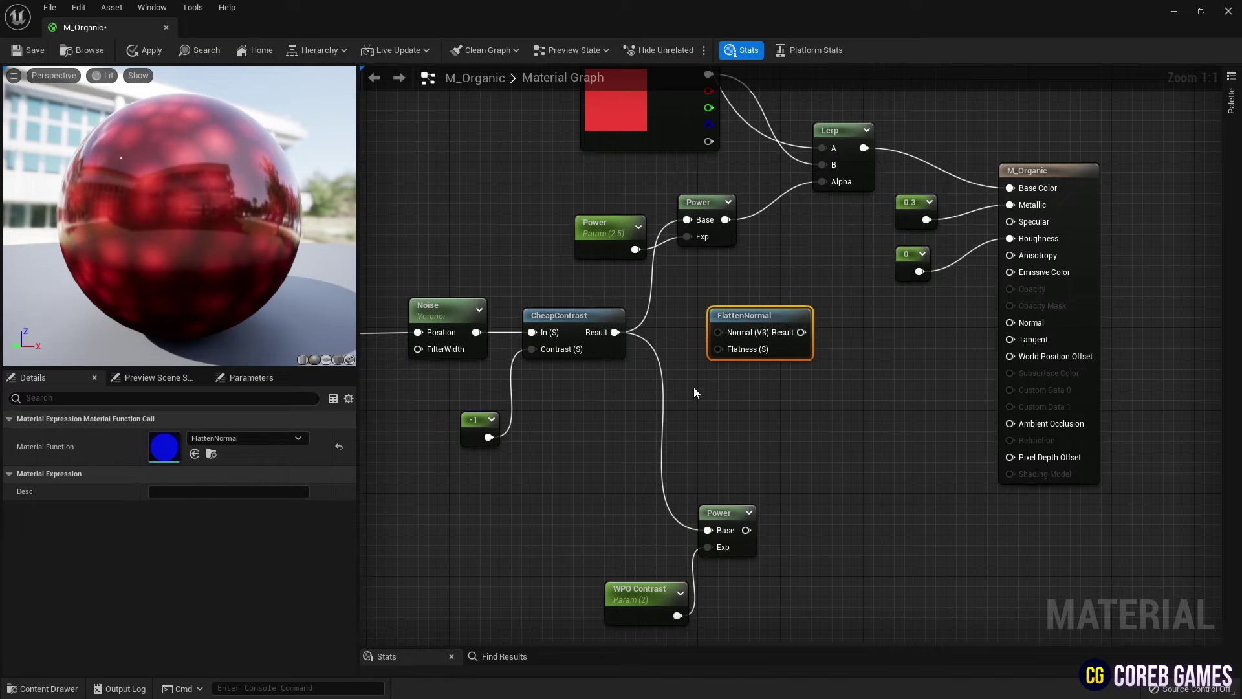
Step: Add a scalar parameter named NormalFlatness below FlattenNormal with a default value of 1.2
left_click(711, 389)
left_click(712, 386)
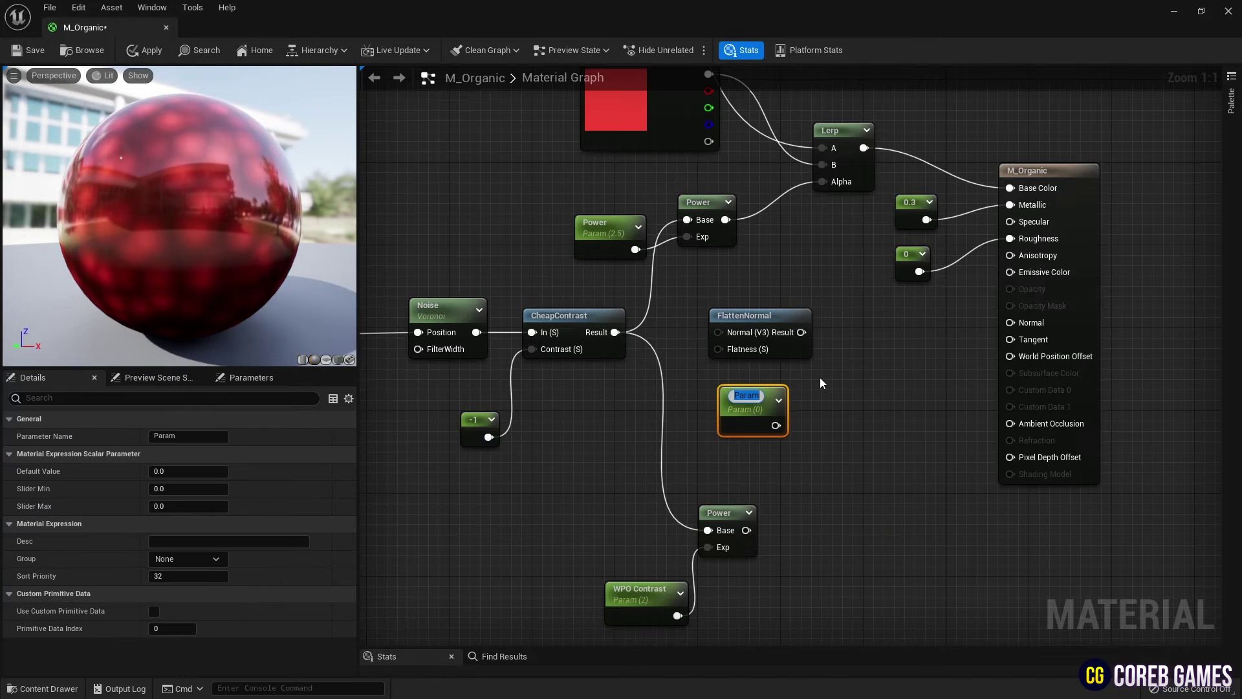
type("NormalF")
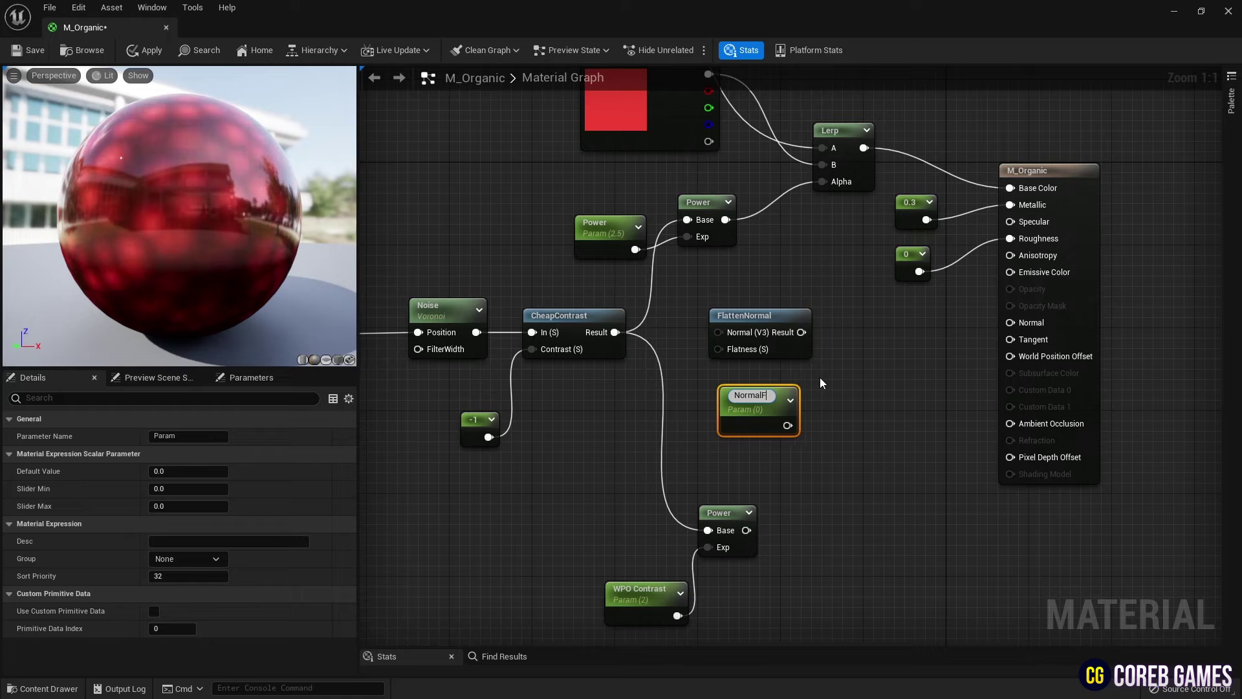
type("latness")
key("Return")
left_click(194, 470)
type("1.2")
key("Return")
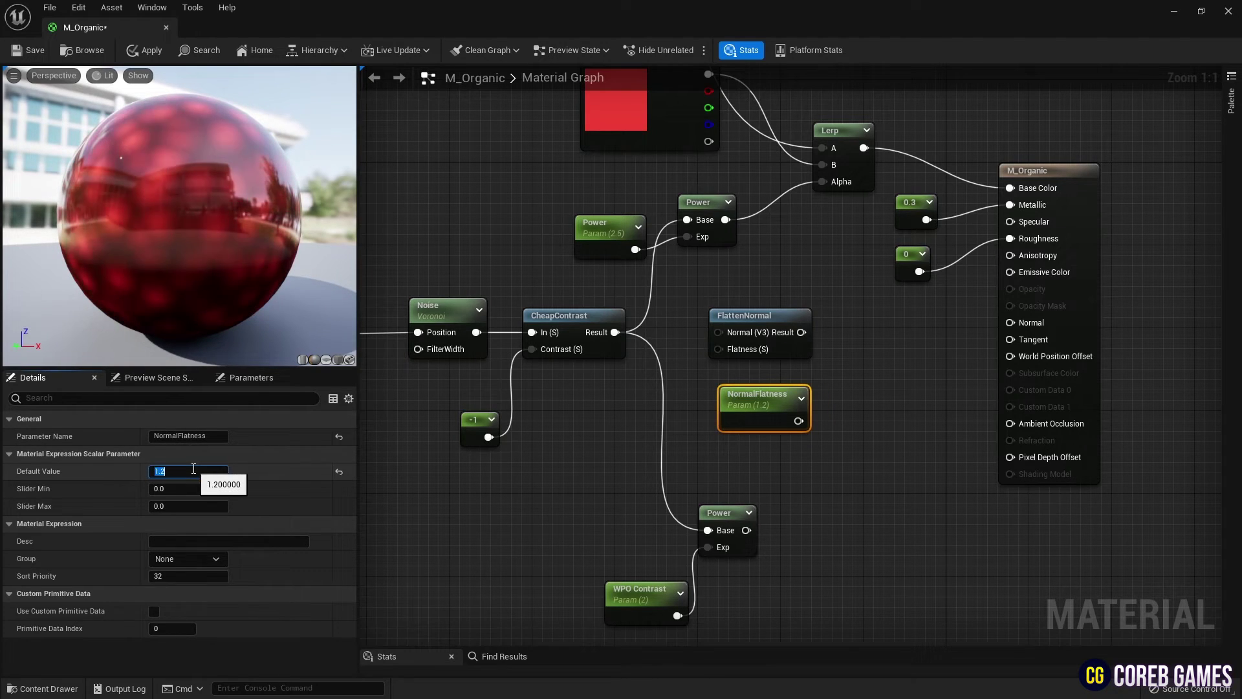
Step: Reposition the lower Power node and wire it into FlattenNormal's Normal input, and NormalFlatness into Flatness
left_click_drag(615, 332, 680, 340)
left_click_drag(717, 500, 655, 407)
left_click_drag(685, 436, 759, 322)
left_click(759, 322)
left_click_drag(799, 421, 719, 348)
Step: Shift the result node and its constants to make room, and add a Multiply node right of FlattenNormal
right_click_drag(885, 361, 768, 364)
left_click_drag(1015, 246, 1046, 246)
left_click_drag(831, 197, 843, 242)
left_click(797, 299)
left_click(788, 300)
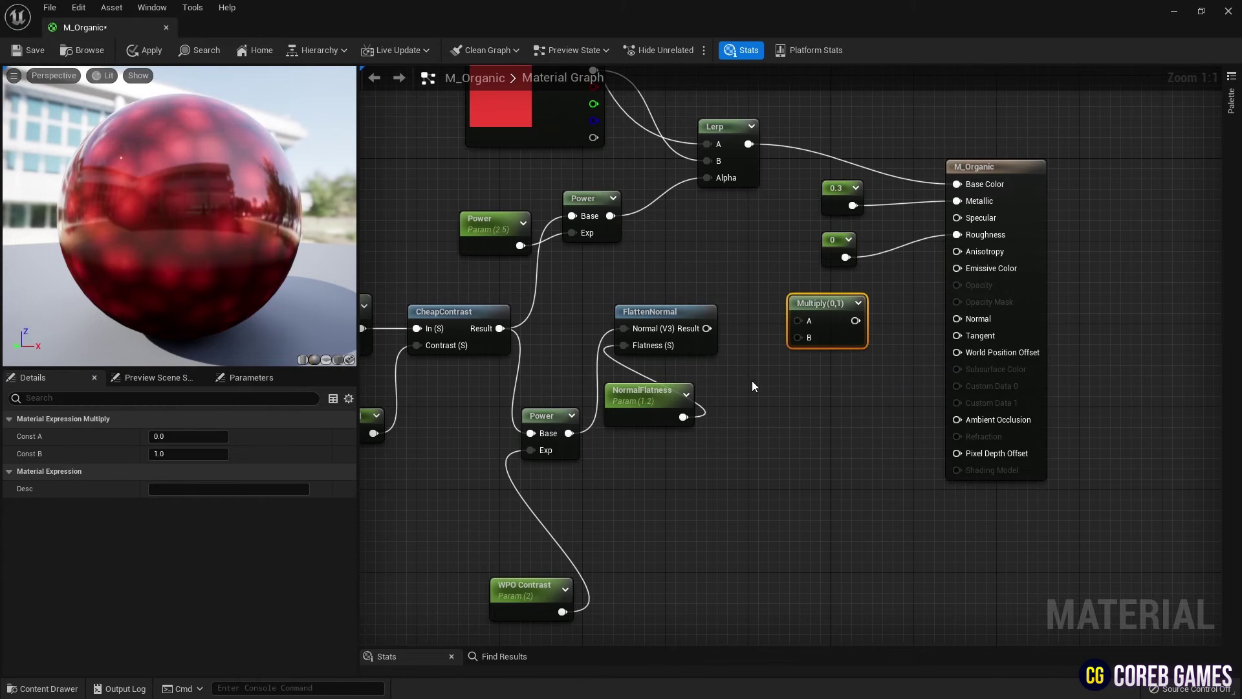
Step: Add a scalar parameter named Intensity below the Multiply node with a default value of 380
left_click(752, 382)
left_click(759, 386)
type("Intensity")
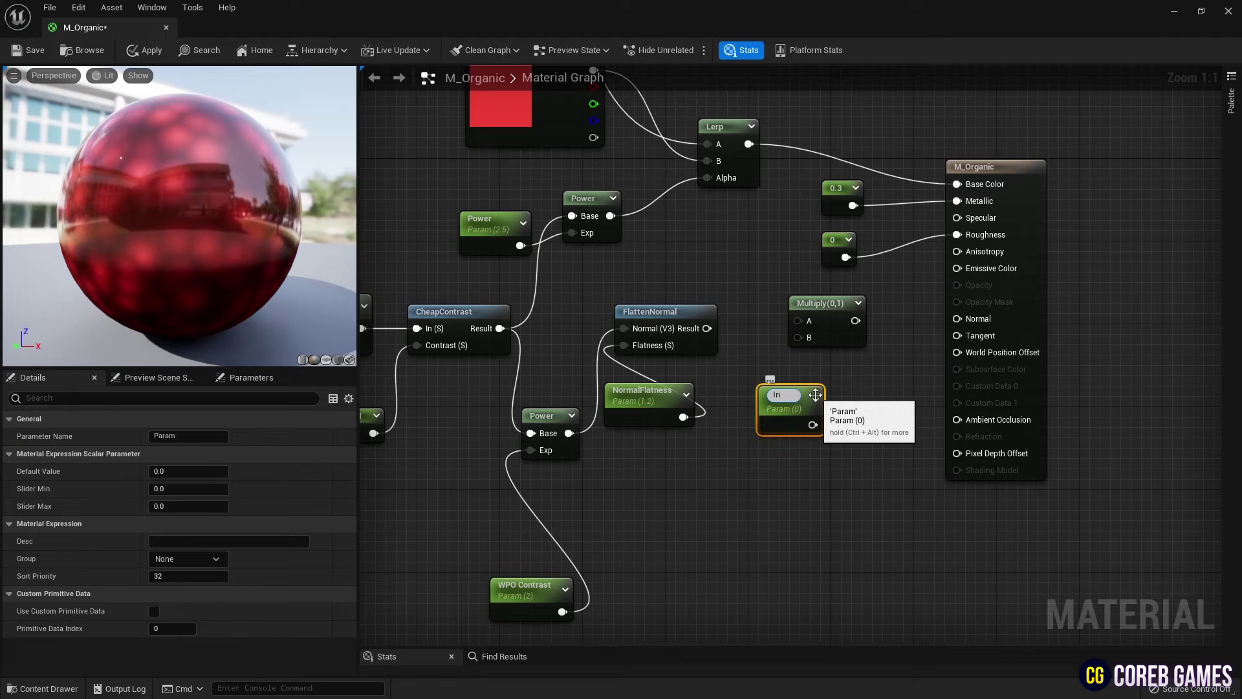
key("Return")
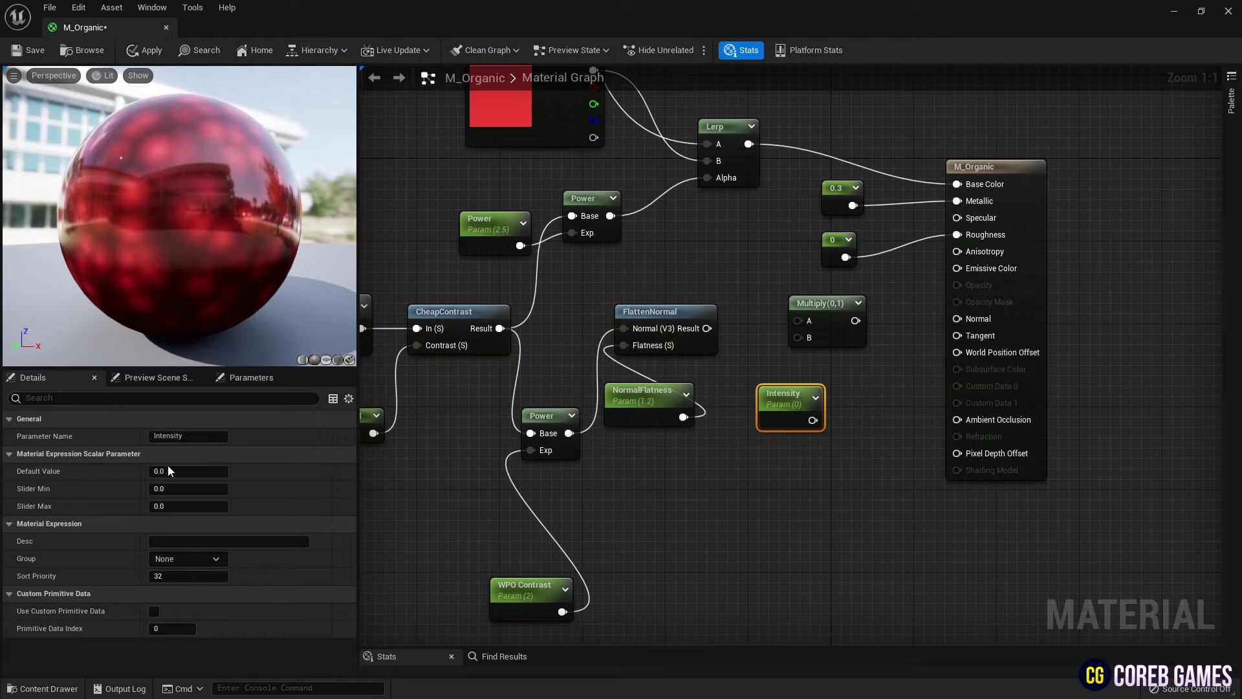
left_click(188, 471)
type("380")
key("Return")
Step: Multiply the FlattenNormal result by Intensity into the Normal input, and move WPO Contrast up beneath the lower Power node
left_click_drag(707, 329, 843, 311)
left_click_drag(822, 421, 957, 318)
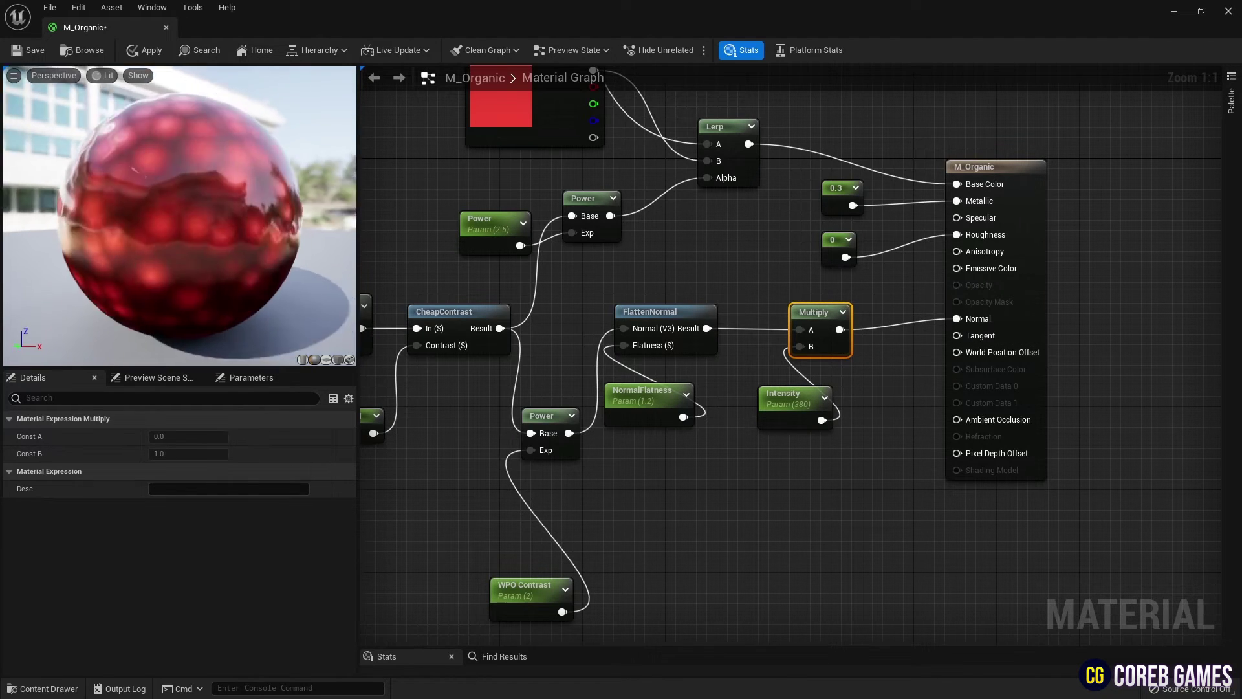
right_click_drag(574, 493, 716, 393)
left_click_drag(645, 501, 608, 416)
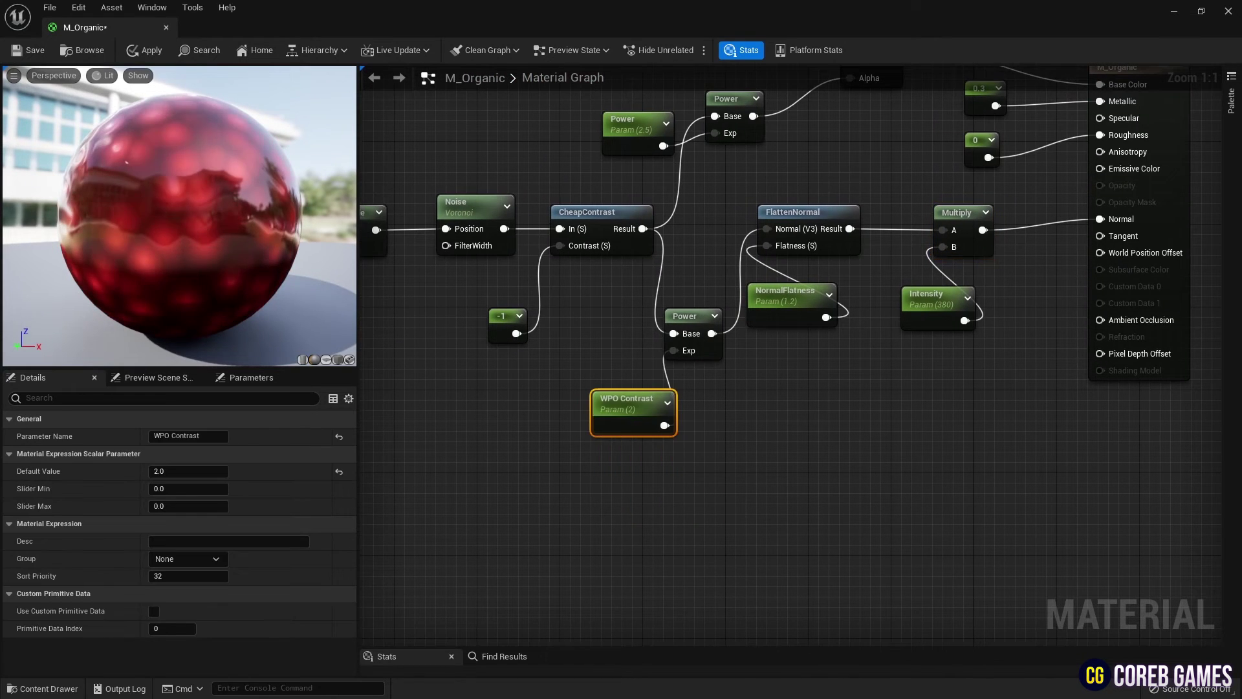
Step: Add two more Multiply nodes, one below the other, beneath NormalFlatness and Intensity
left_click(823, 411)
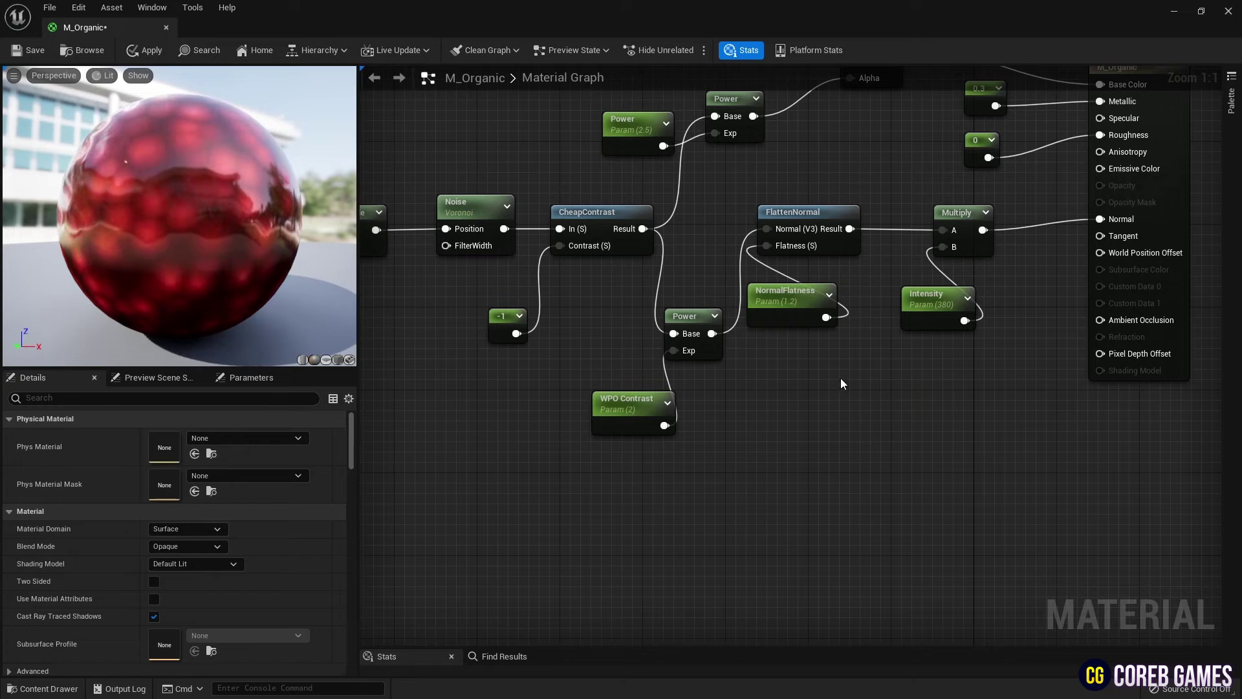
left_click(841, 378)
right_click_drag(790, 425, 828, 380)
left_click(836, 413)
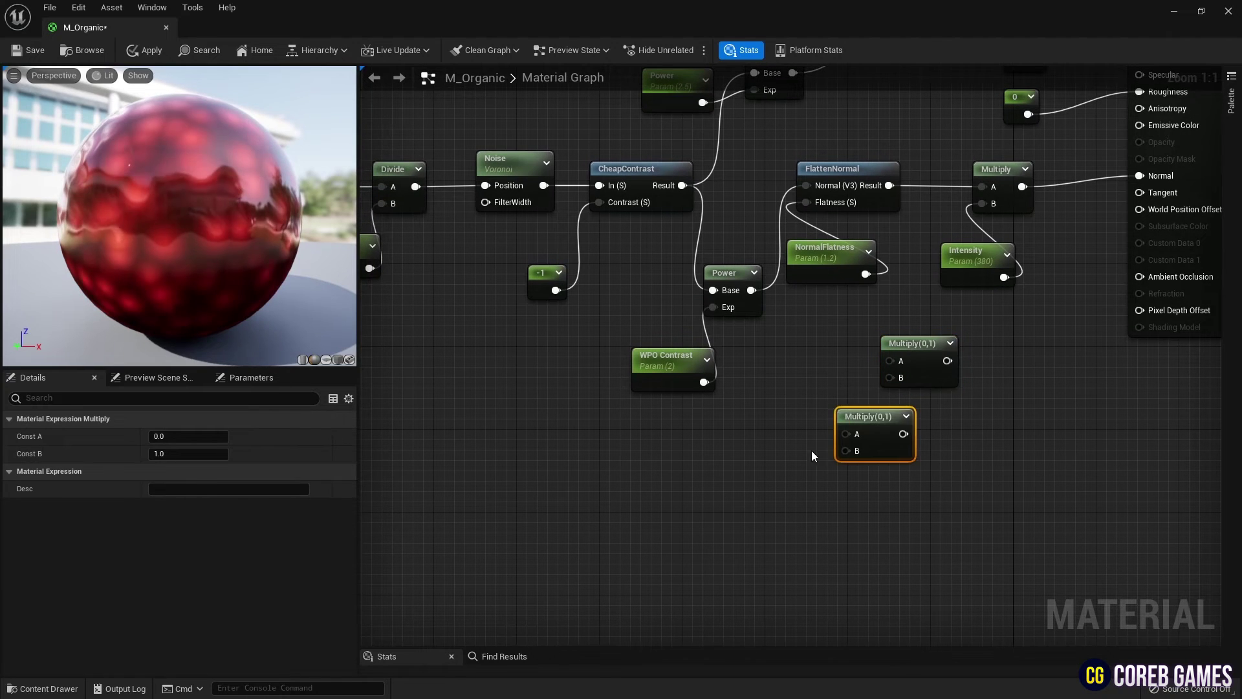
Step: Add a VertexNormalWS node to the left of the lowest Multiply node
right_click_drag(818, 445, 786, 401)
right_click(724, 363)
type("verte")
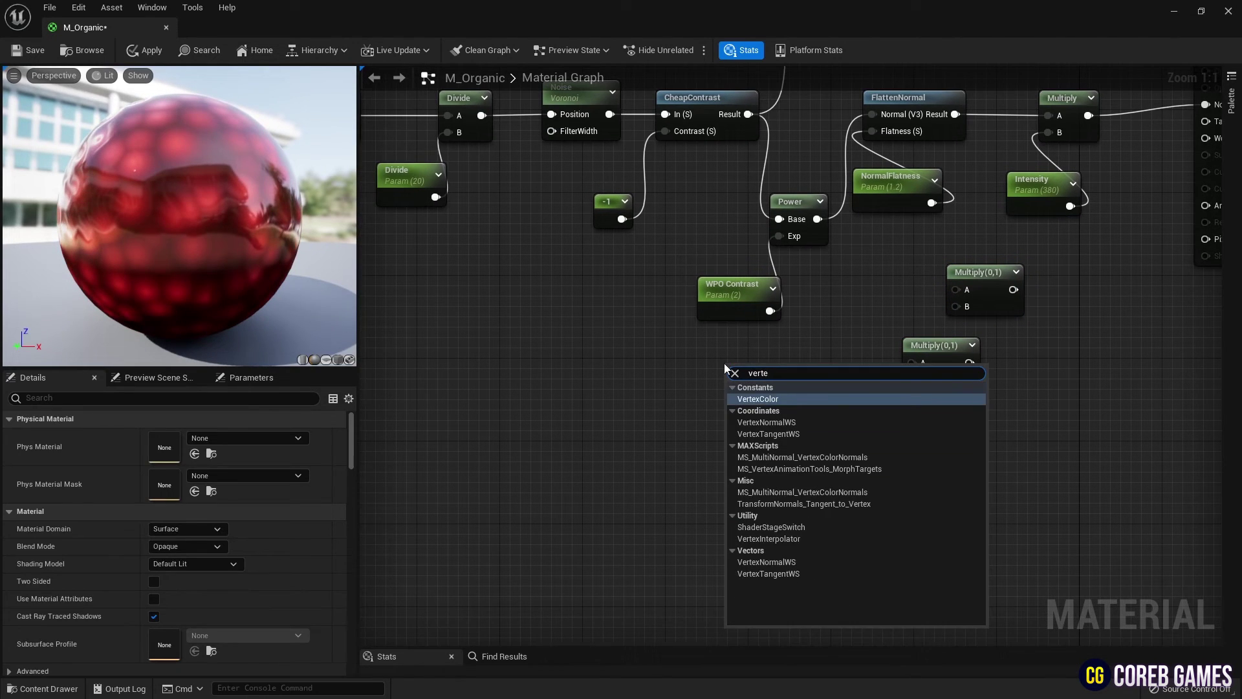
key("Down")
key("Return")
left_click_drag(808, 399, 809, 354)
Step: Add a scalar parameter named WPO Amount below VertexNormalWS with a default value of 12
left_click(765, 375)
key("s")
left_click(786, 406)
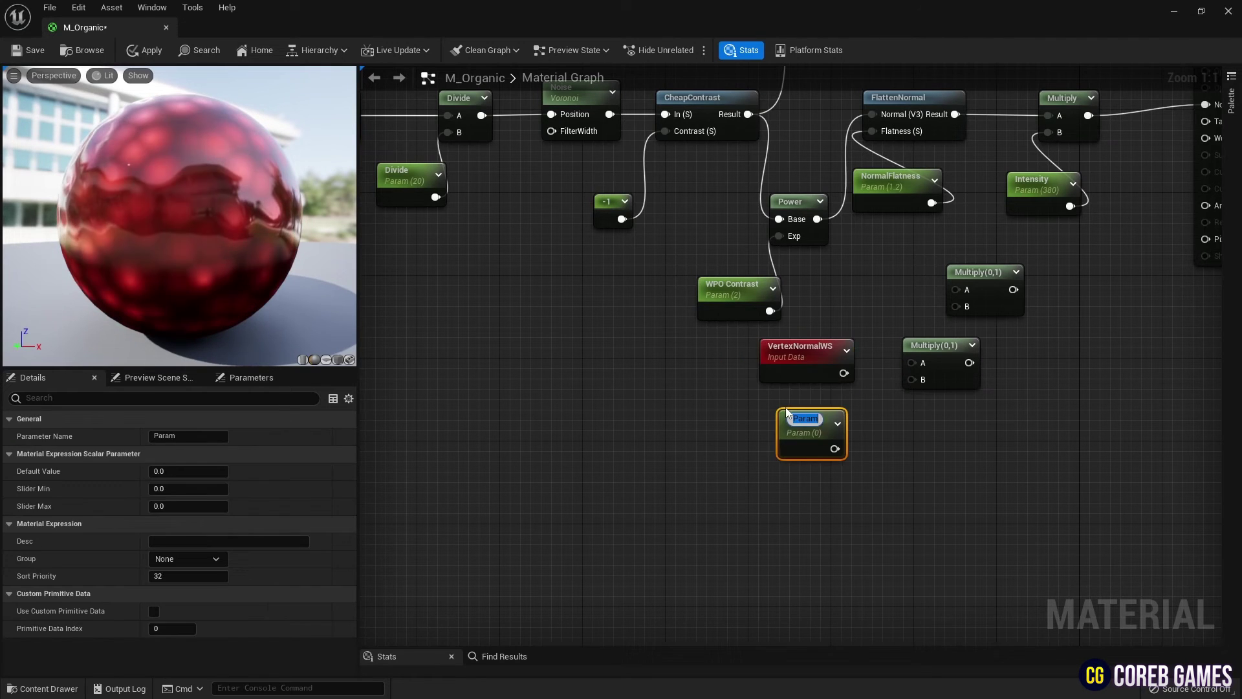
type("WPO Amount")
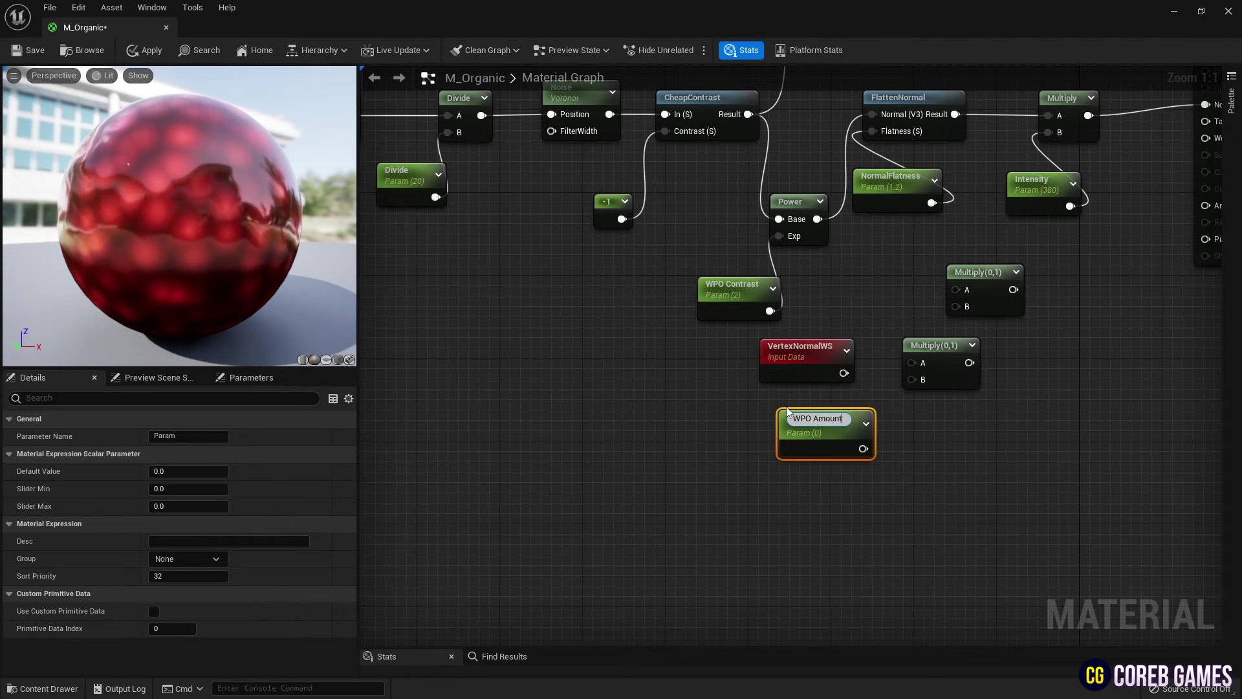
key("Return")
left_click(194, 477)
type("12")
left_click(821, 487)
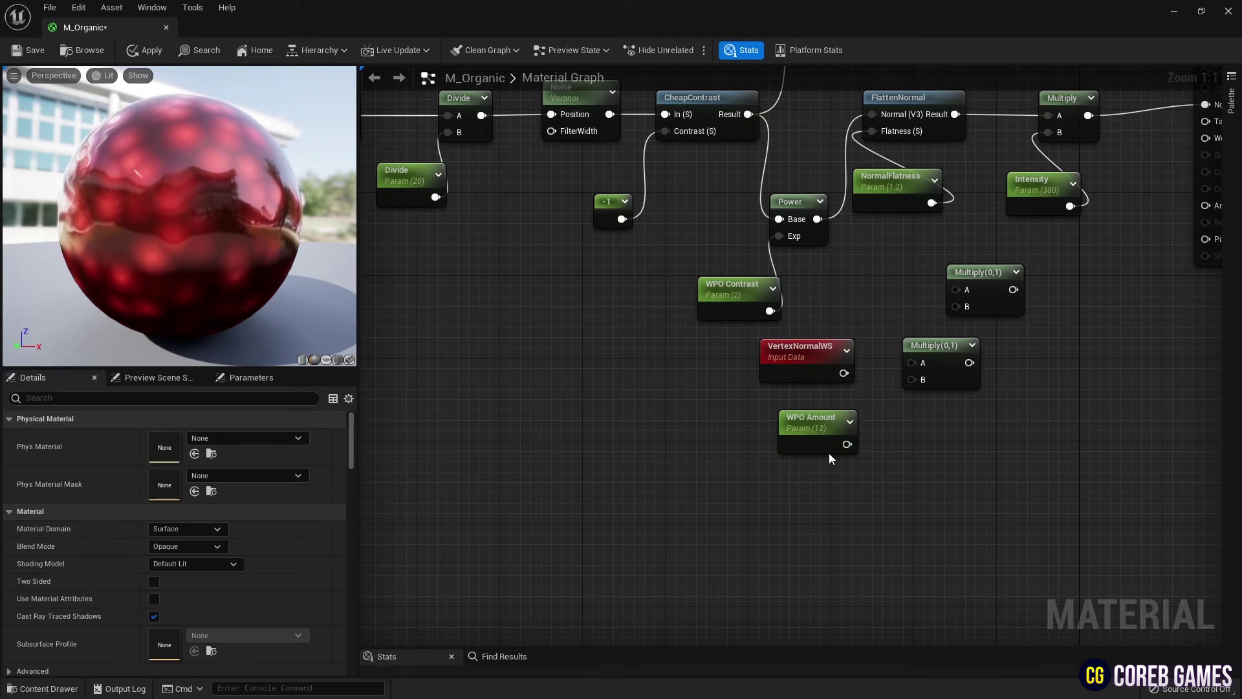
Step: Multiply VertexNormalWS by WPO Amount, multiply that product by the lower Power output, and feed the result into World Position Offset
left_click_drag(914, 366, 915, 366)
left_click_drag(935, 348, 915, 360)
right_click_drag(989, 343, 819, 389)
left_click_drag(664, 271, 806, 358)
right_click_drag(807, 358, 699, 411)
left_click_drag(957, 250, 957, 247)
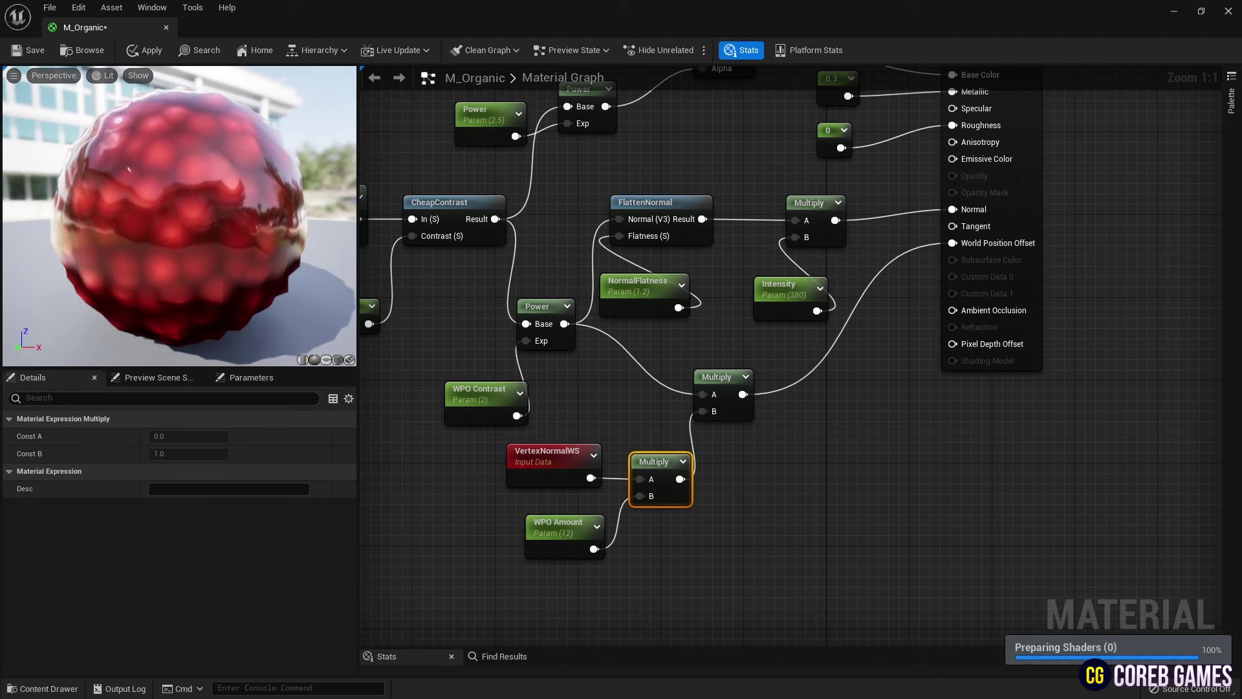
Step: Add a Fresnel node in the free space to the right of Color1
right_click_drag(802, 149, 865, 479)
right_click_drag(770, 93, 752, 170)
right_click(752, 170)
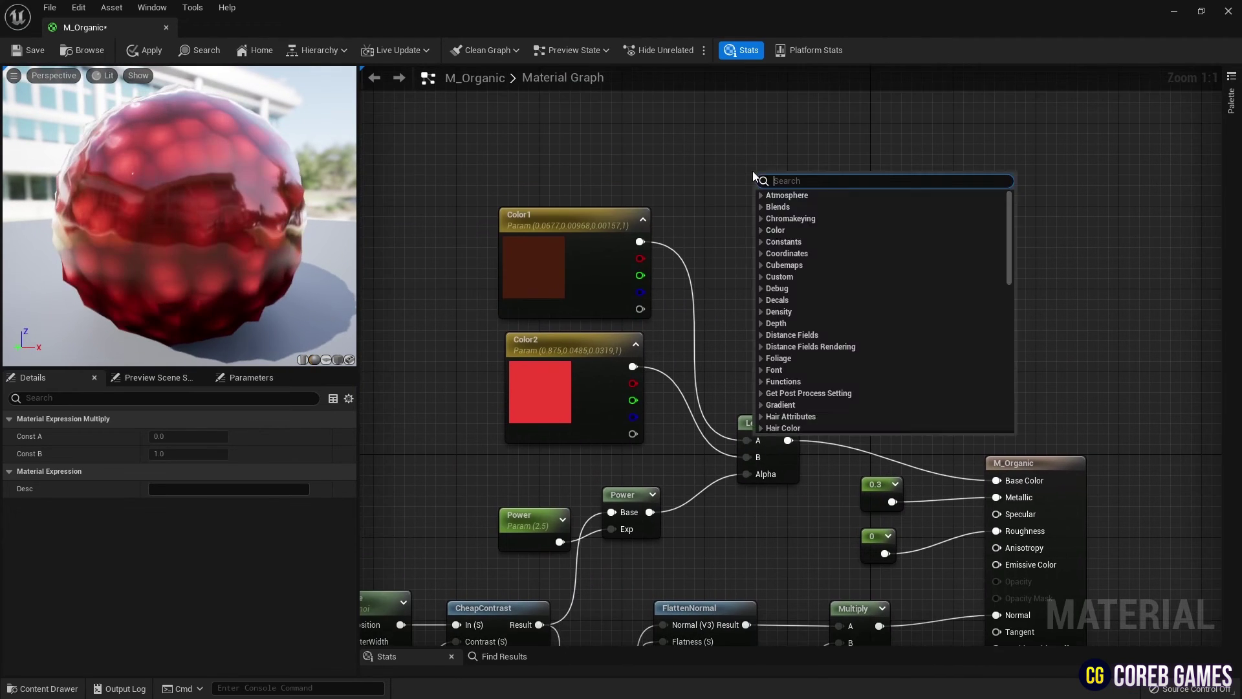
left_click(801, 159)
right_click(803, 161)
type("fre")
left_click(828, 240)
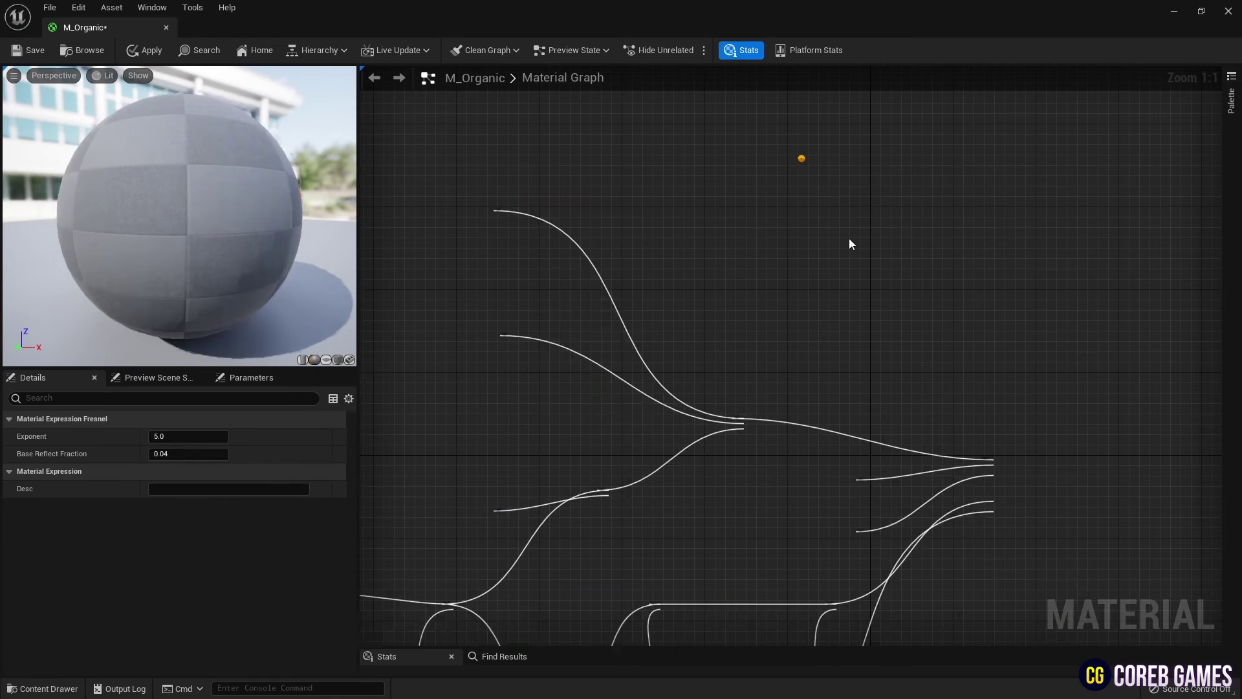
Step: Add a OneMinus (1-x) node fed by the Fresnel output
left_click_drag(844, 172, 953, 242)
right_click(945, 211)
type("one")
key("Return")
Step: Preview the 1-x node's output on the preview sphere
right_click(953, 242)
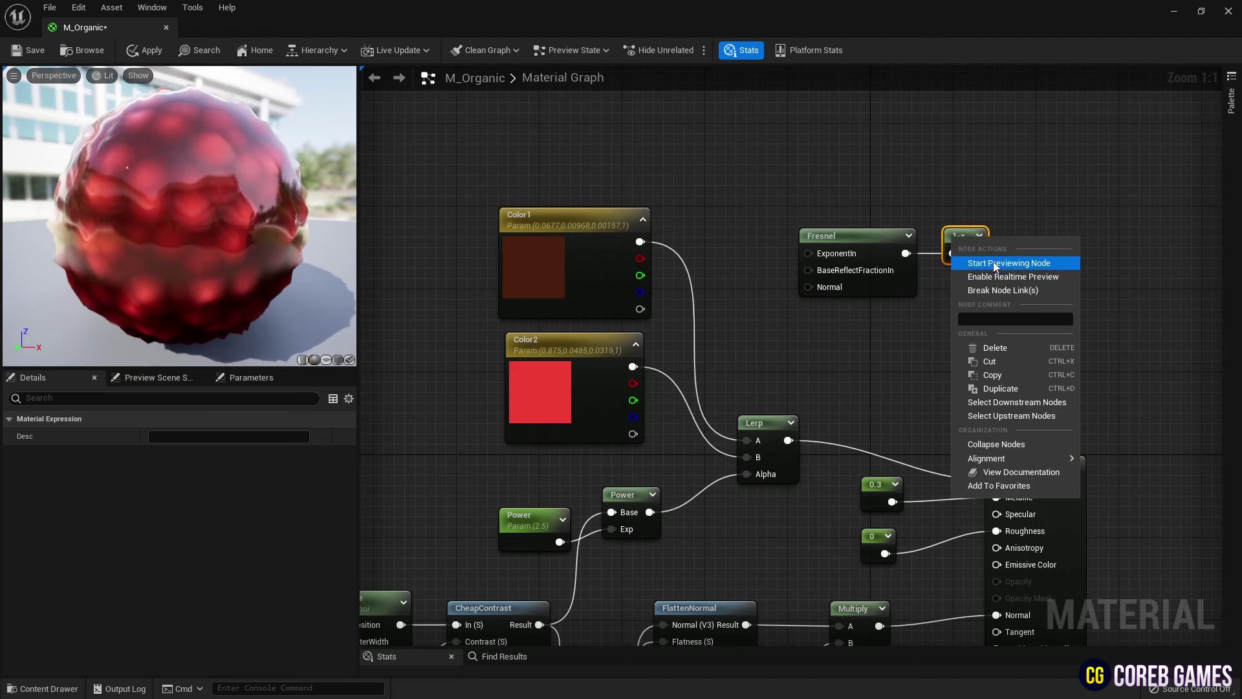
left_click(996, 254)
right_click_drag(100, 317, 101, 333)
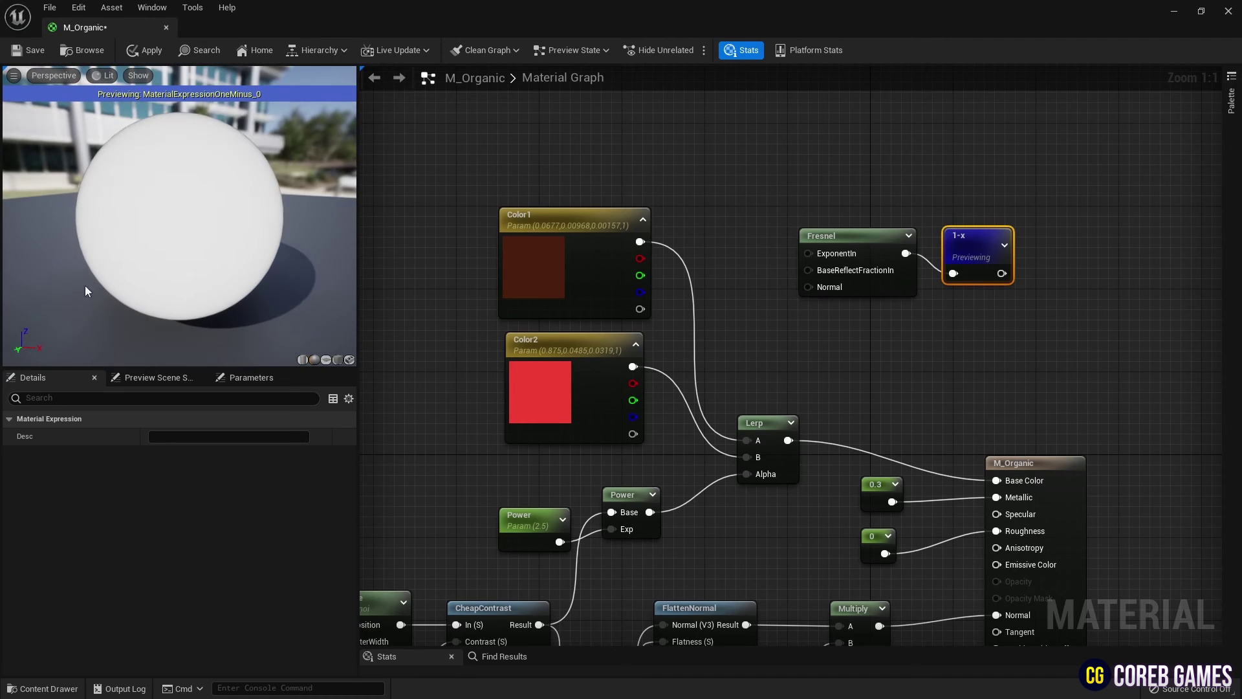
Step: Set the Fresnel node's exponent to 0.186 and its base reflect fraction to -0.48
left_click(907, 154)
left_click(841, 235)
left_click(204, 437)
type("0.186")
key("Tab")
type("-0.48")
key("Return")
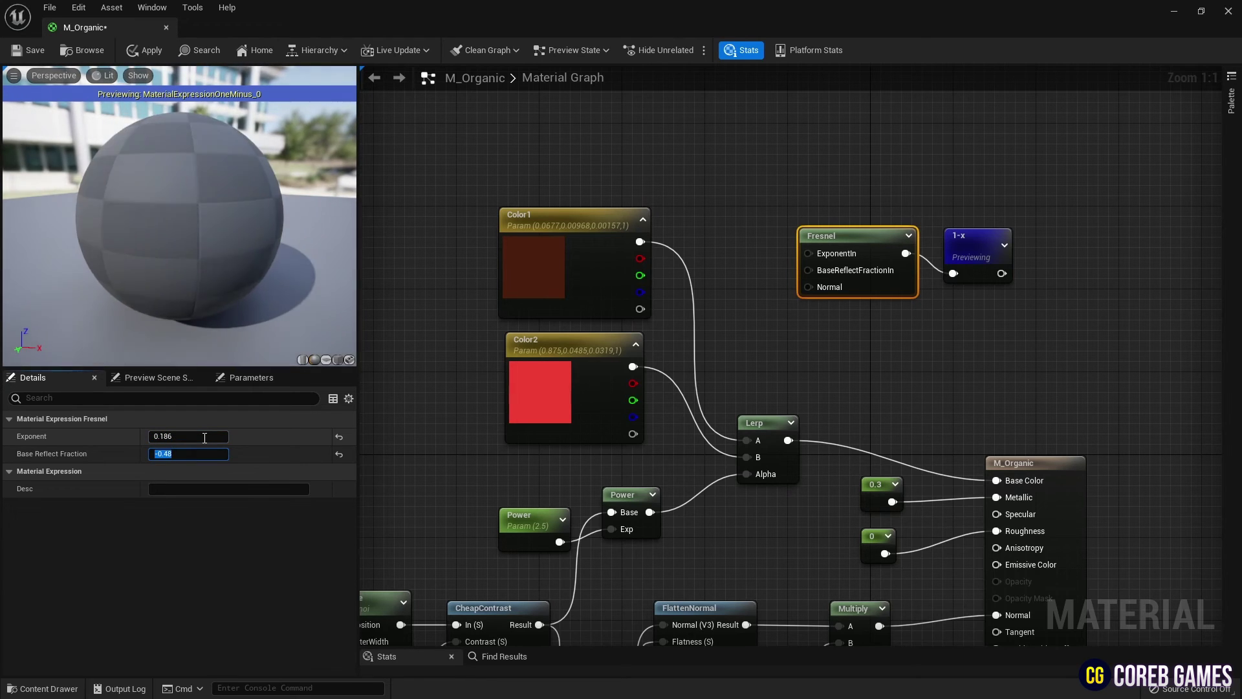
Step: Connect the 1-x output to the Specular input and stop previewing the 1-x node
right_click_drag(1020, 307, 923, 238)
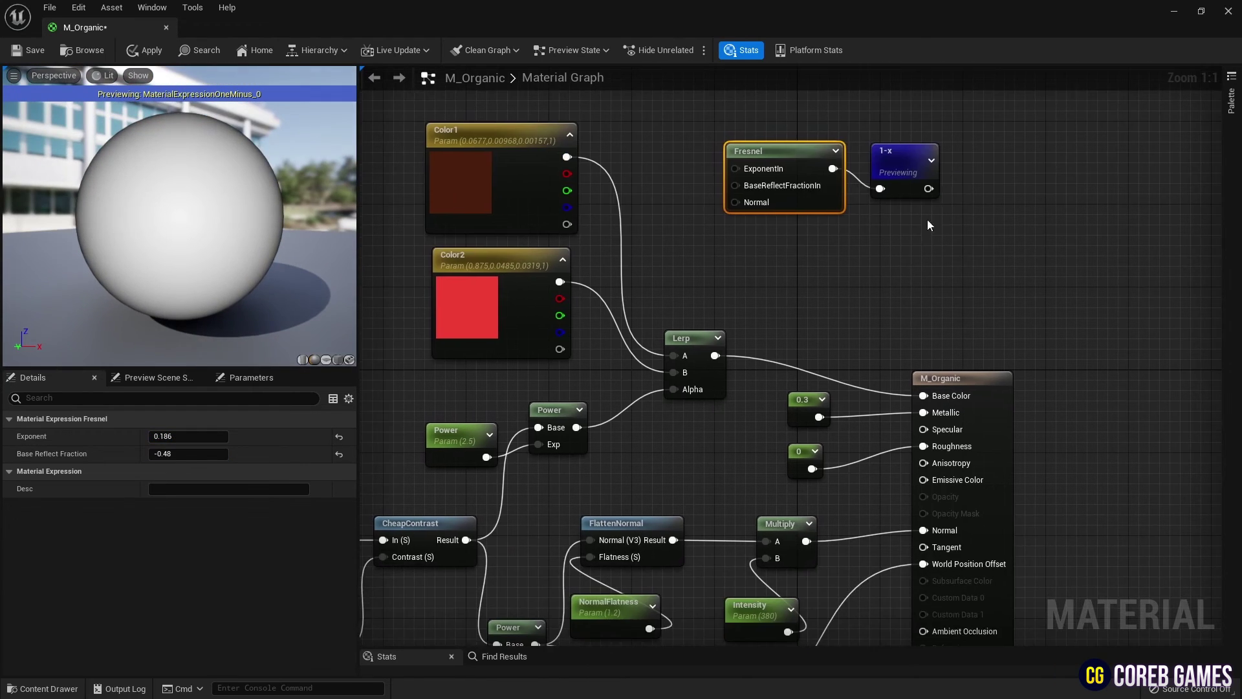
left_click_drag(929, 189, 925, 429)
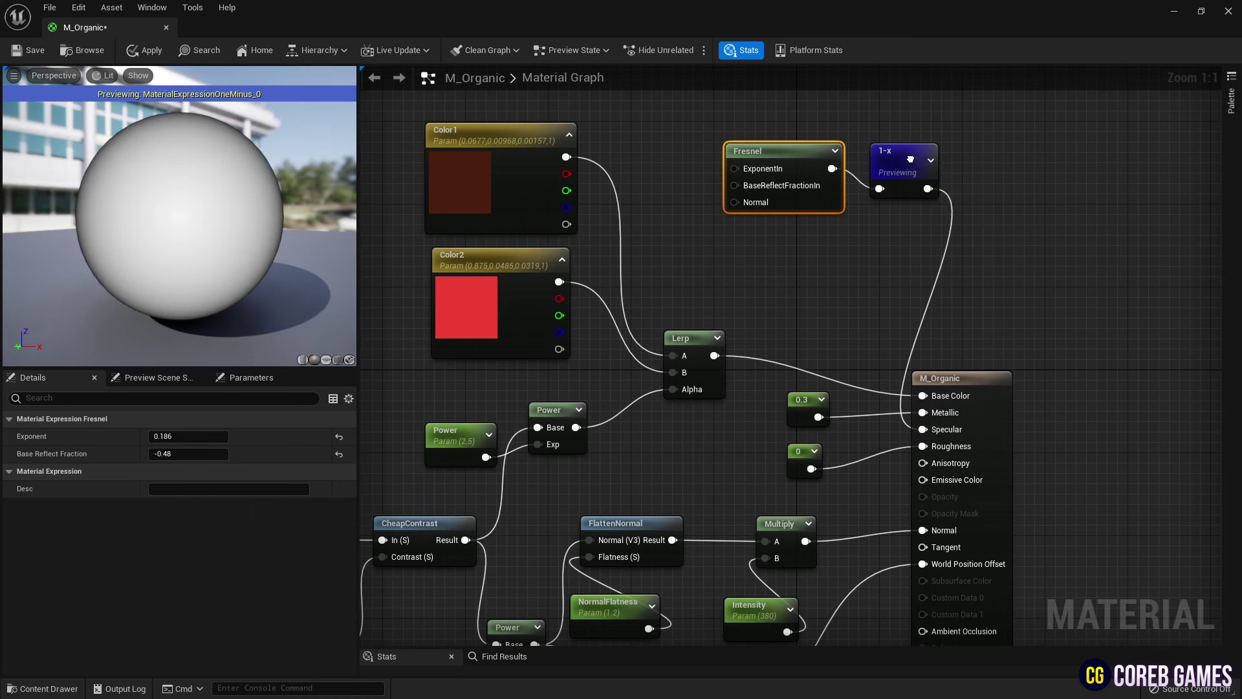
right_click(910, 158)
left_click(949, 186)
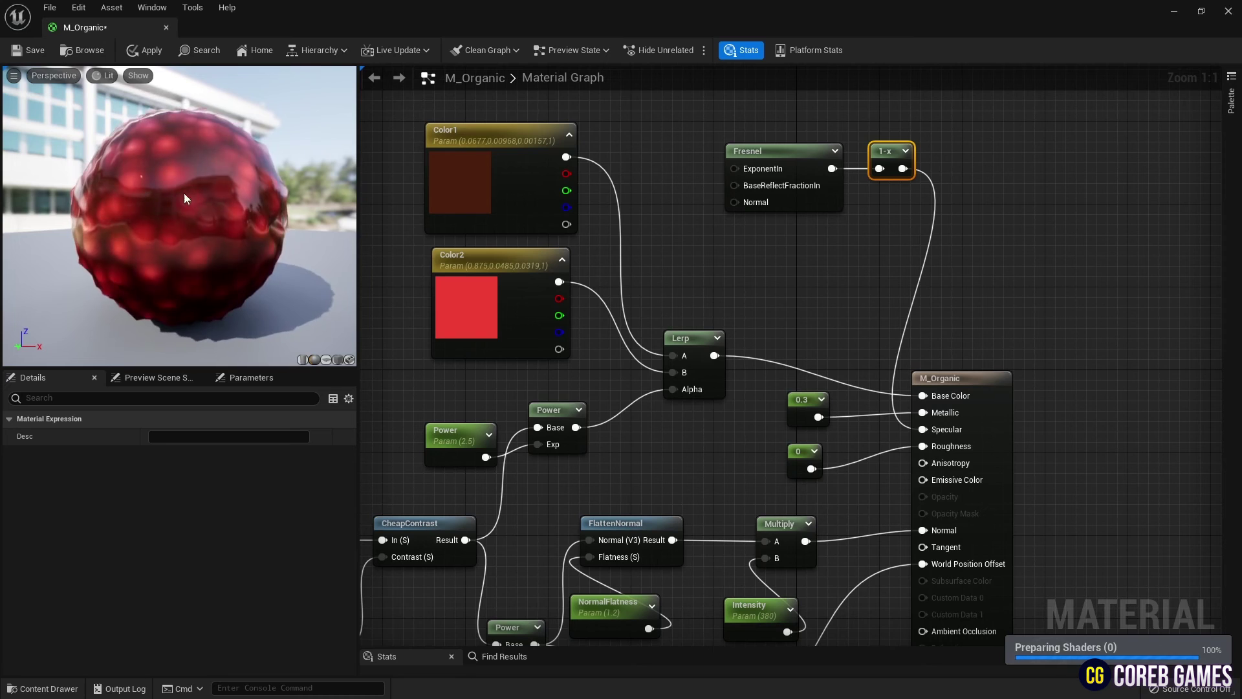
Step: Save the M_Organic material and close its editor
left_click(62, 48)
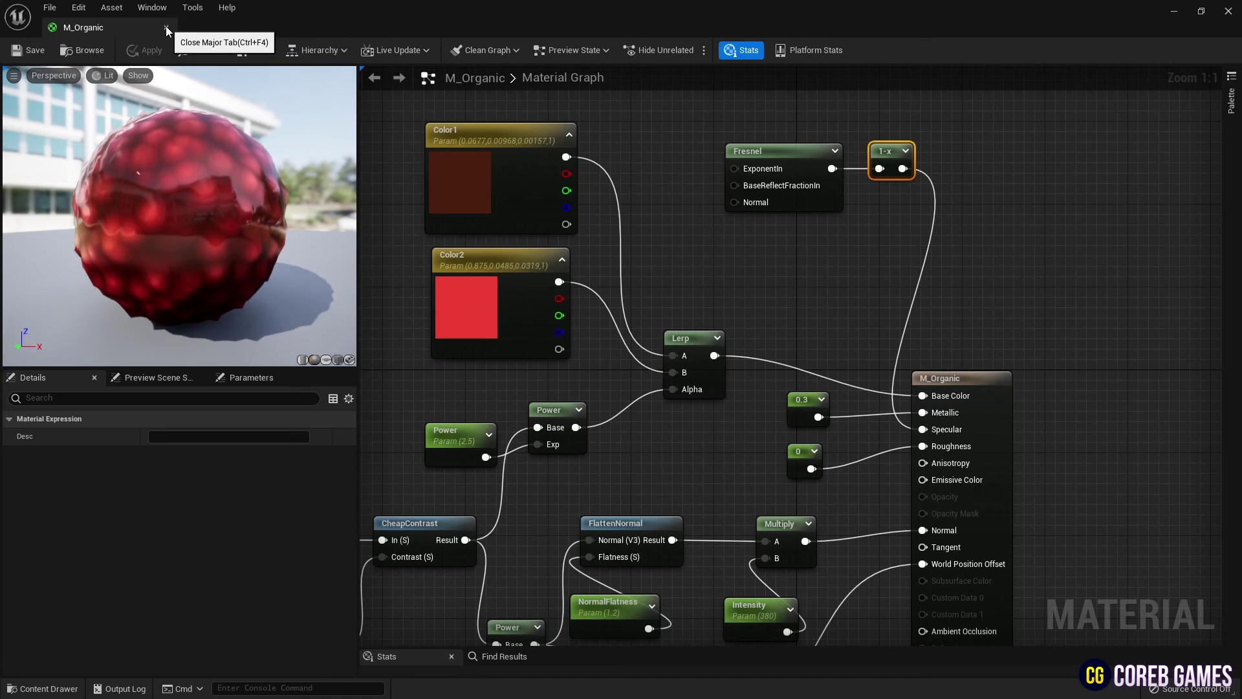
left_click(166, 27)
Step: Place the SM_Sphere_HighPoly2 mesh in the level and raise it above the floor to a Z location of 250
left_click(63, 690)
left_click_drag(402, 507, 391, 472)
left_click_drag(390, 430, 395, 303)
Step: Set the sphere's scale to 2 on all axes
left_click(1135, 470)
type("2")
left_click(1188, 469)
type("2")
key("Return")
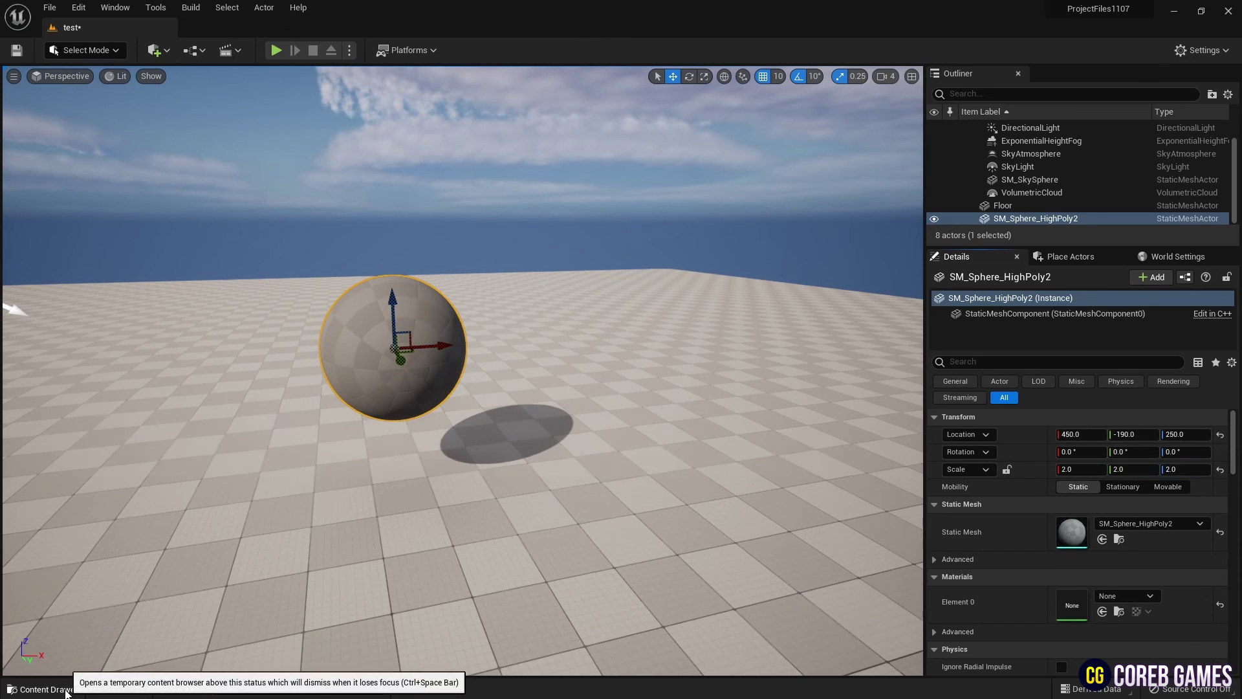